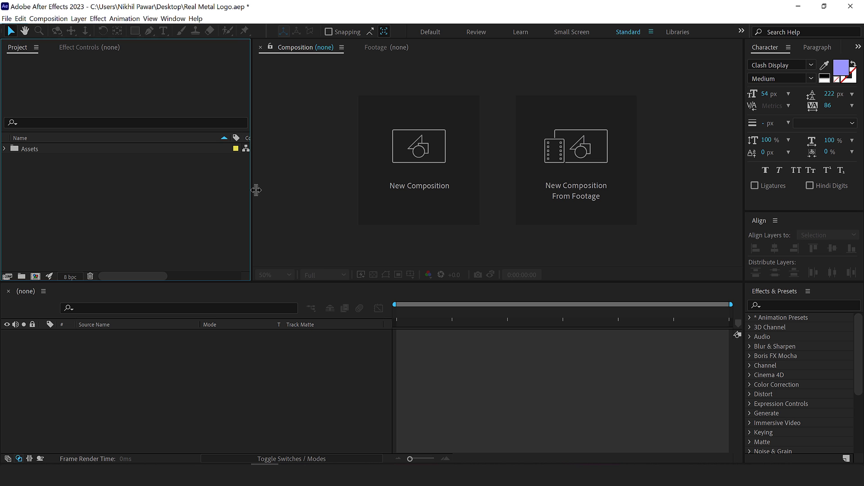
# Create a 1920×1080, 30 fps, ten-second composition named Render.
pyautogui.click(414, 213)
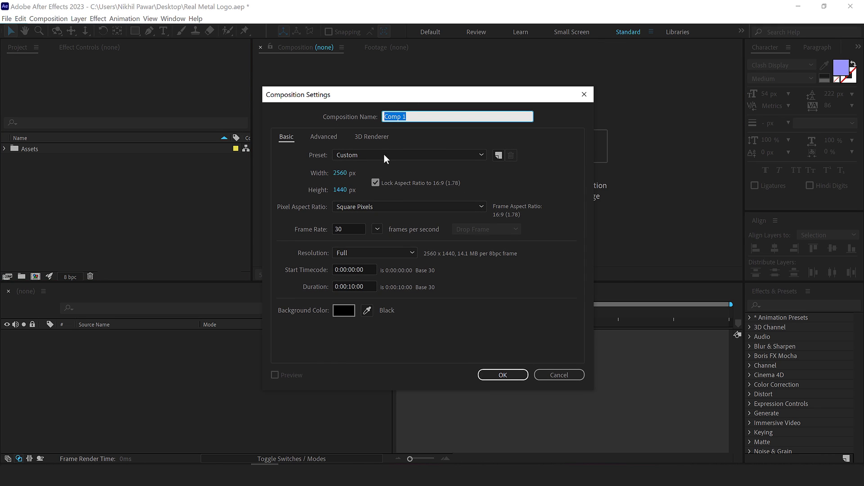
pyautogui.click(345, 175)
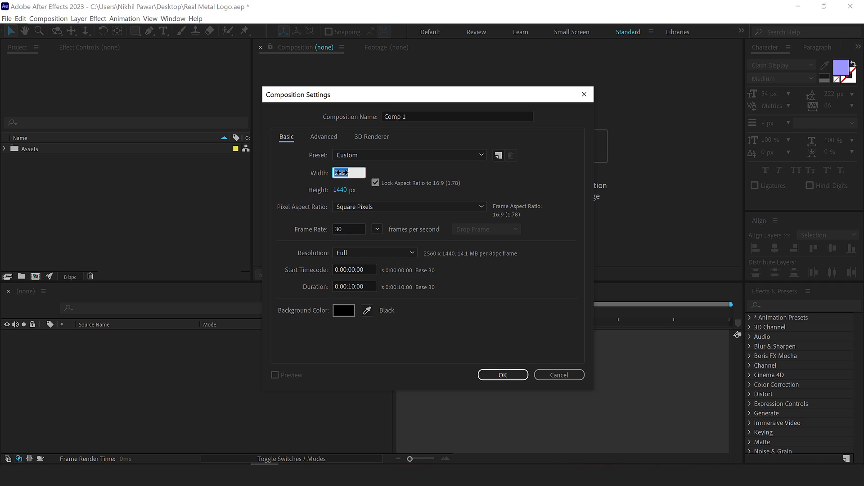
pyautogui.write('1920')
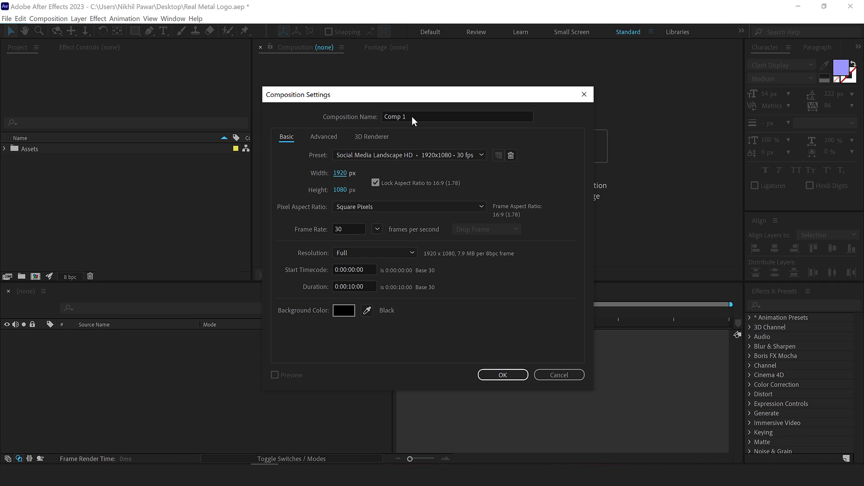
pyautogui.click(412, 117)
pyautogui.write('Render')
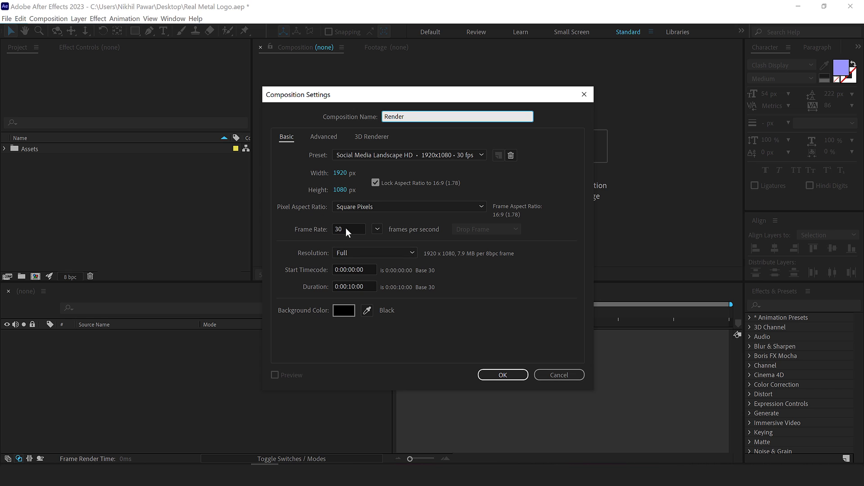
pyautogui.click(495, 376)
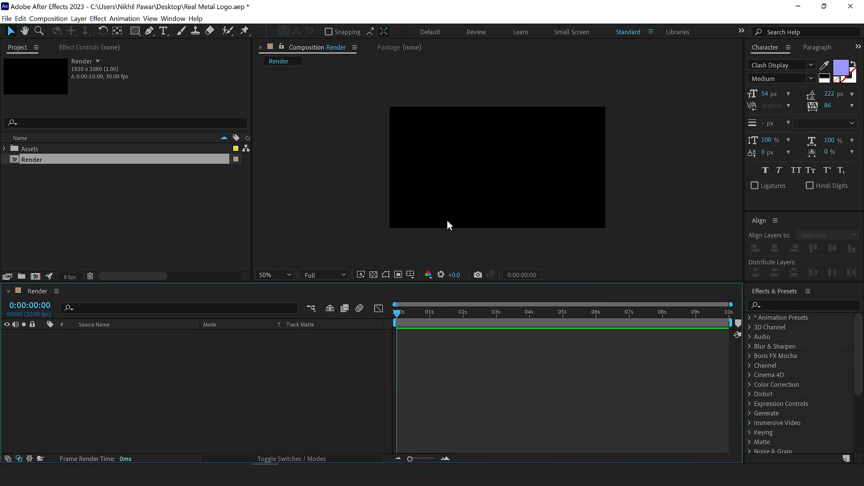
pyautogui.click(128, 242)
# Create a second composition with the same settings named Logo.
pyautogui.click(35, 276)
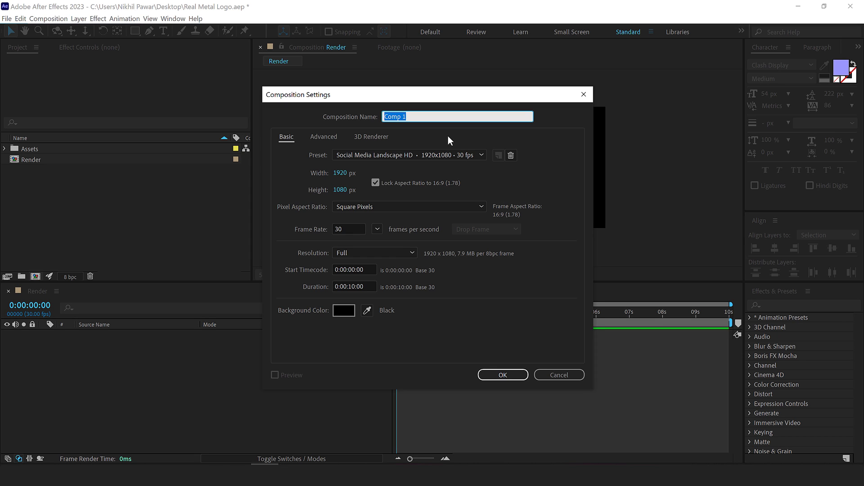
pyautogui.write('Logo')
pyautogui.click(493, 374)
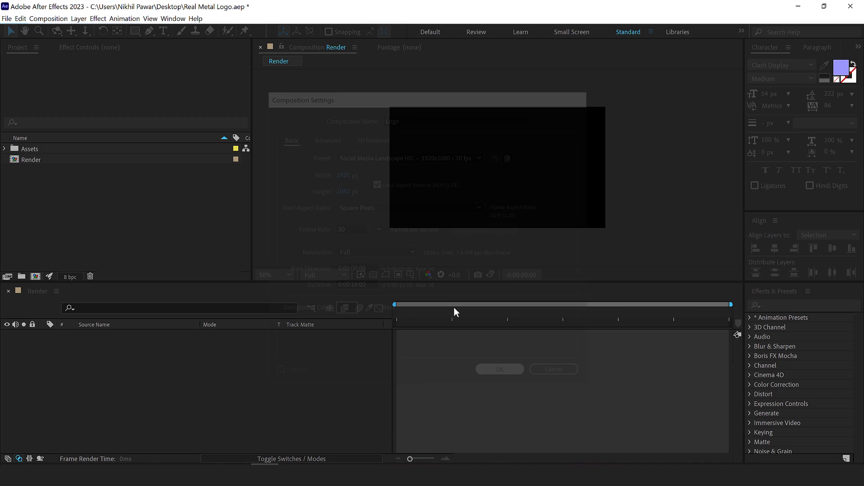
# Add After-Effects-Logo.png from Assets to the Logo comp and scale it to 31%.
pyautogui.click(5, 149)
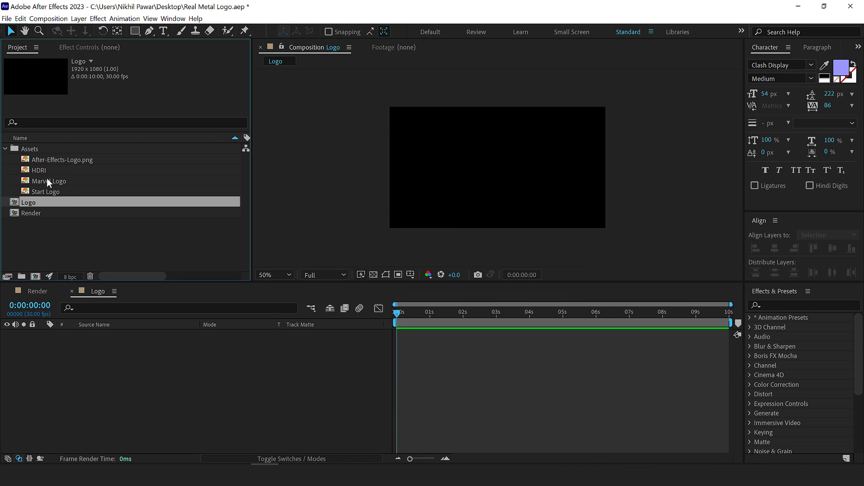
pyautogui.moveTo(46, 161); pyautogui.dragTo(114, 346)
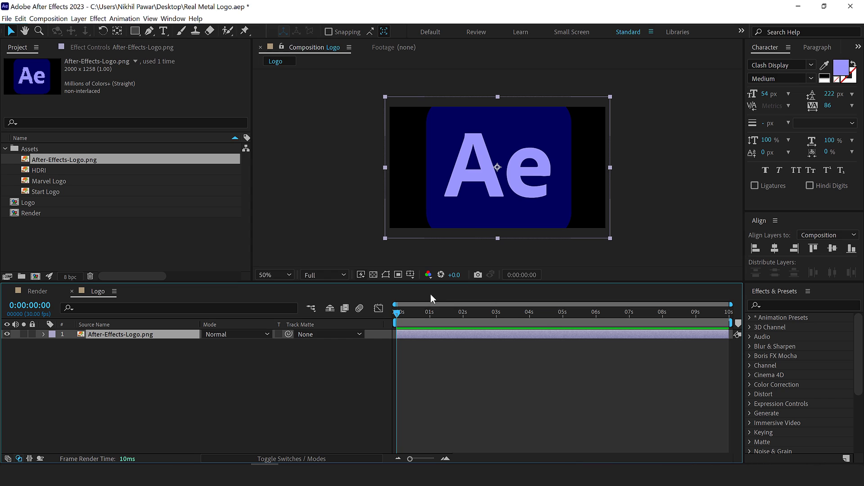
pyautogui.press('s')
pyautogui.moveTo(221, 344); pyautogui.dragTo(189, 344)
pyautogui.click(276, 373)
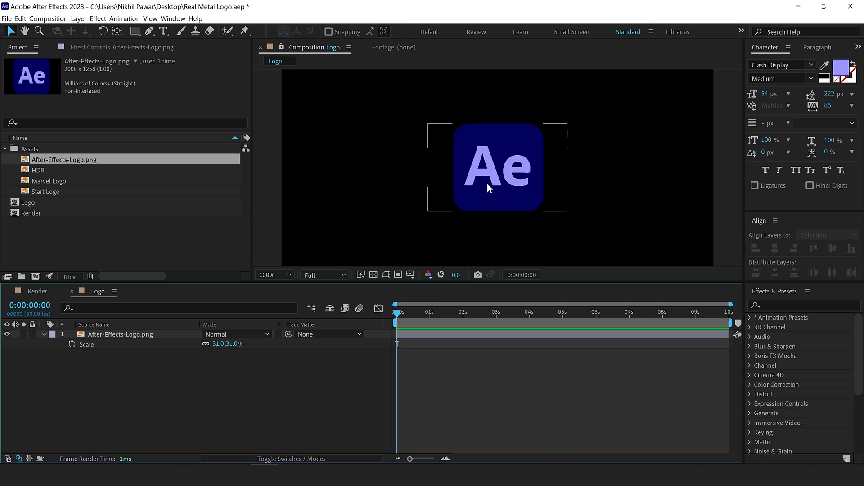
pyautogui.scroll(2, 487, 183)
pyautogui.click(128, 335)
pyautogui.click(43, 336)
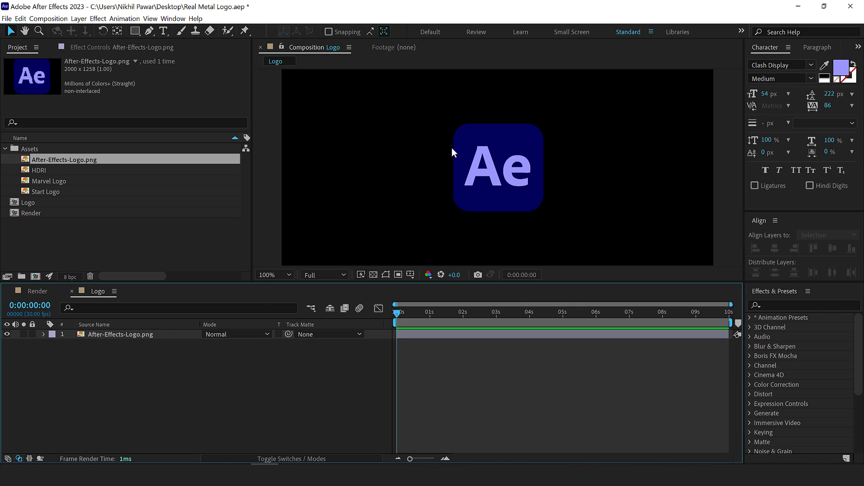
# Give the logo layer a Stroke layer style of size 24.2 in the logo's lavender colour.
pyautogui.click(129, 336)
pyautogui.rightClick(128, 336)
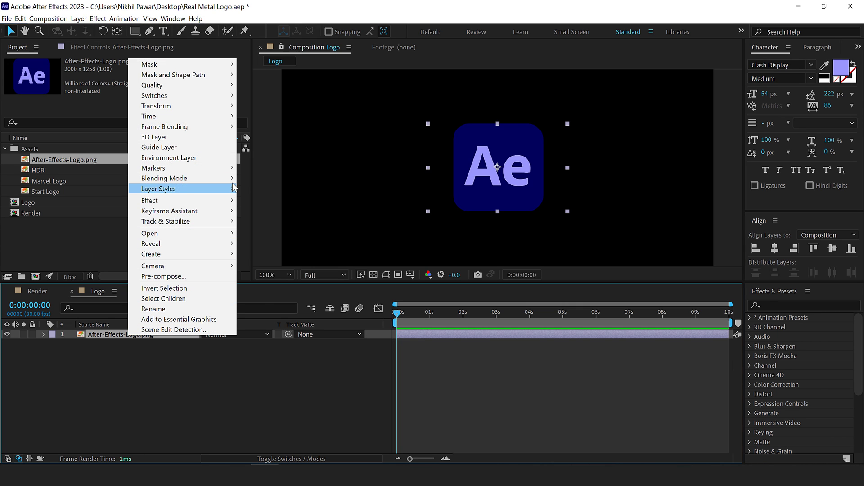
pyautogui.moveTo(190, 189)
pyautogui.click(269, 305)
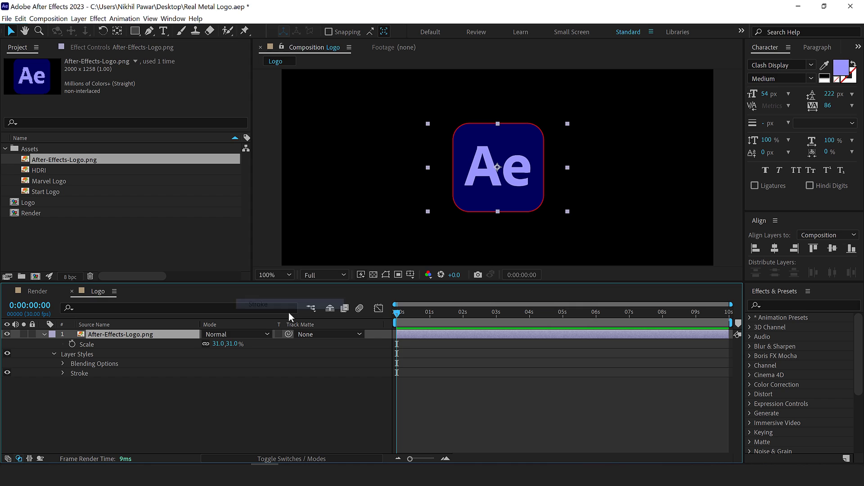
pyautogui.click(63, 373)
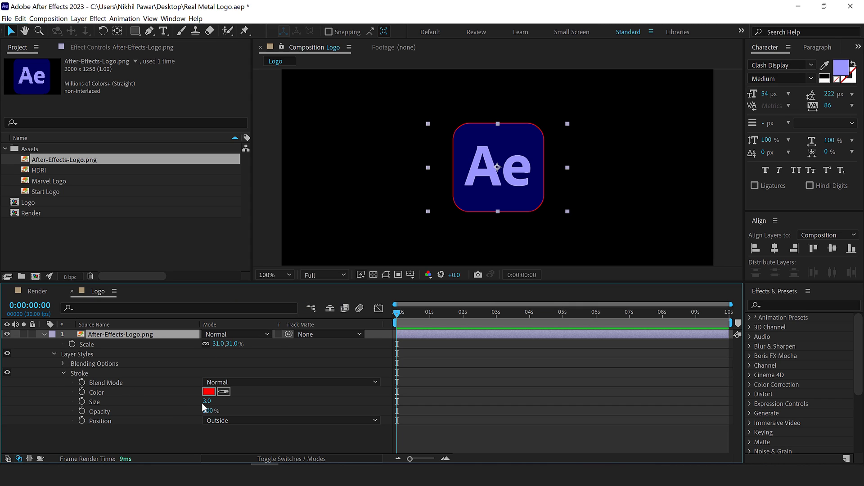
pyautogui.moveTo(203, 401); pyautogui.dragTo(214, 401)
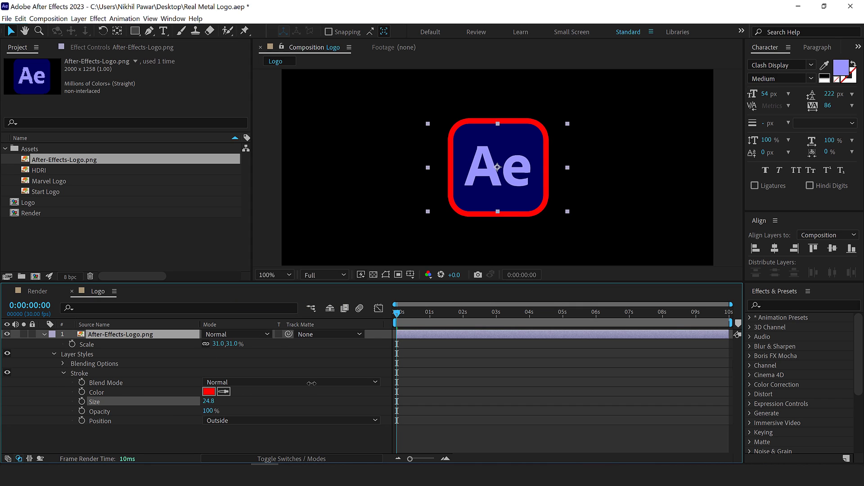
pyautogui.click(224, 392)
pyautogui.click(494, 168)
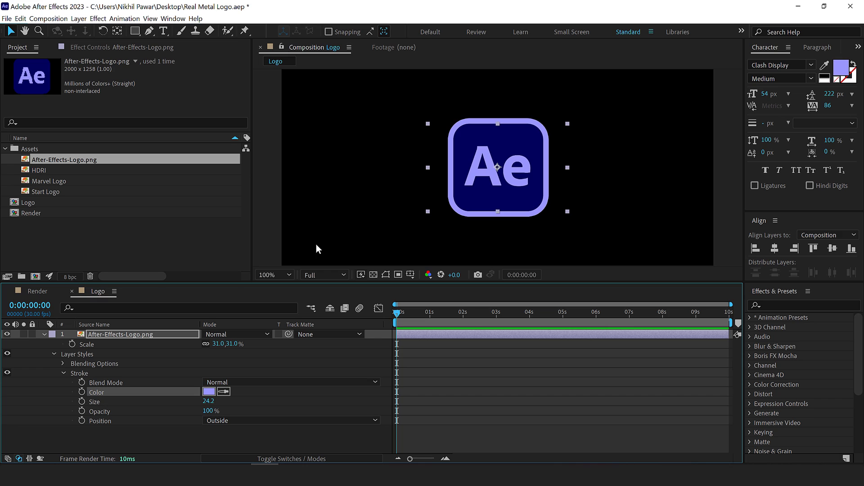
pyautogui.click(44, 334)
pyautogui.click(41, 243)
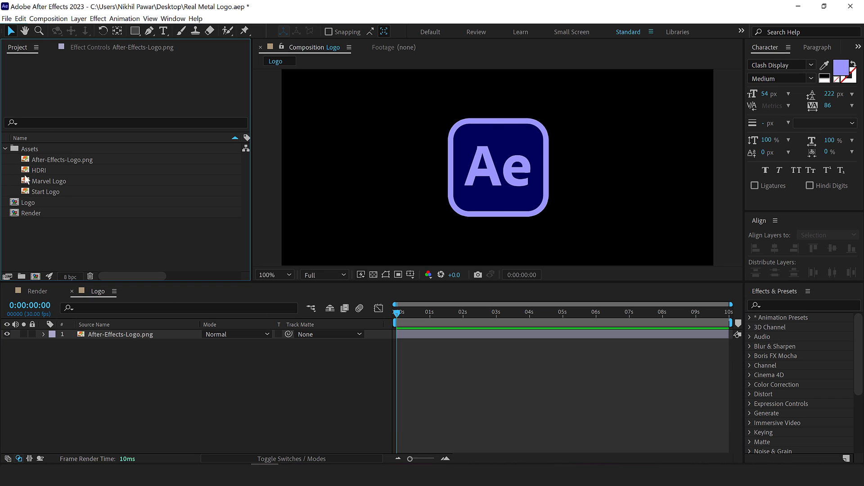
# Create a new composition named HDRI.
pyautogui.click(6, 149)
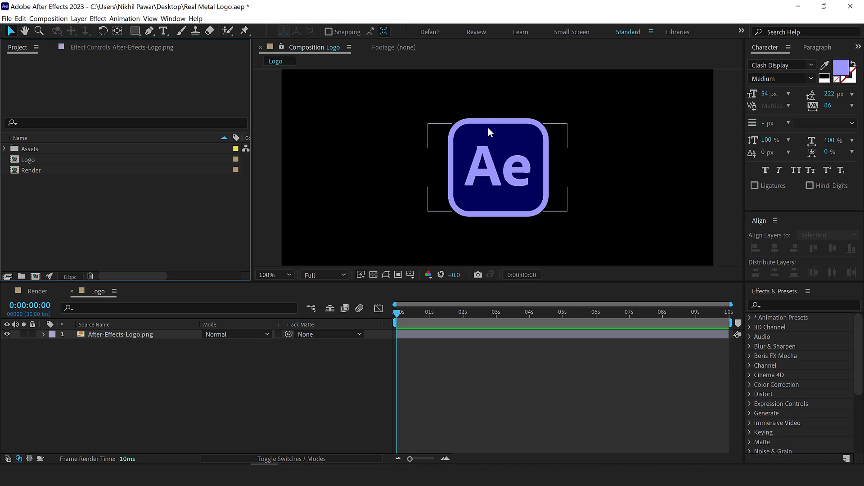
pyautogui.click(36, 276)
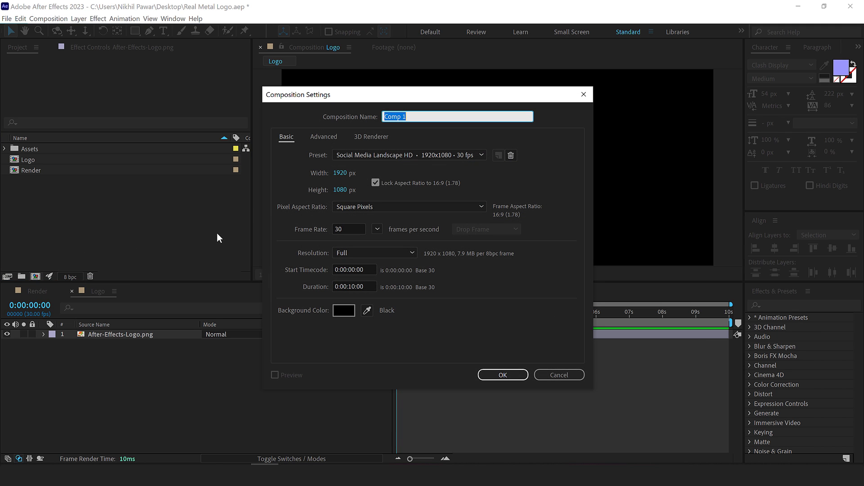
pyautogui.write('HDRI')
pyautogui.click(503, 375)
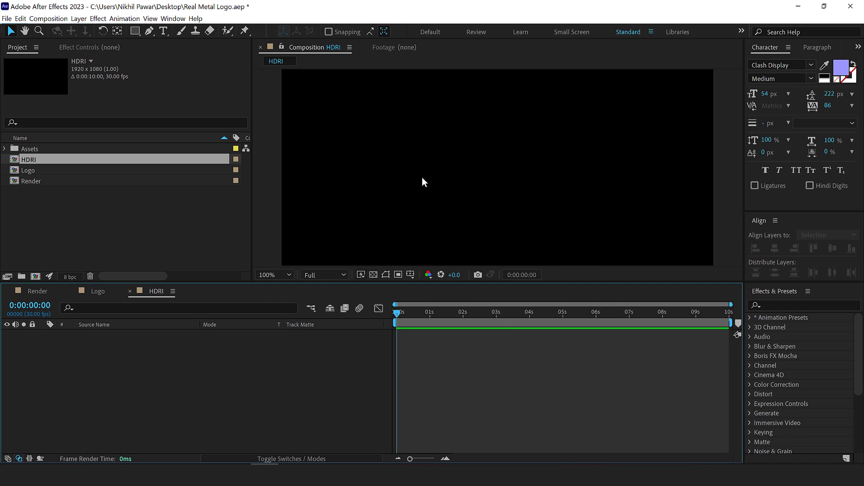
# Draw a closed, curved white arch shape across the lower half with the Pen tool.
pyautogui.click(149, 31)
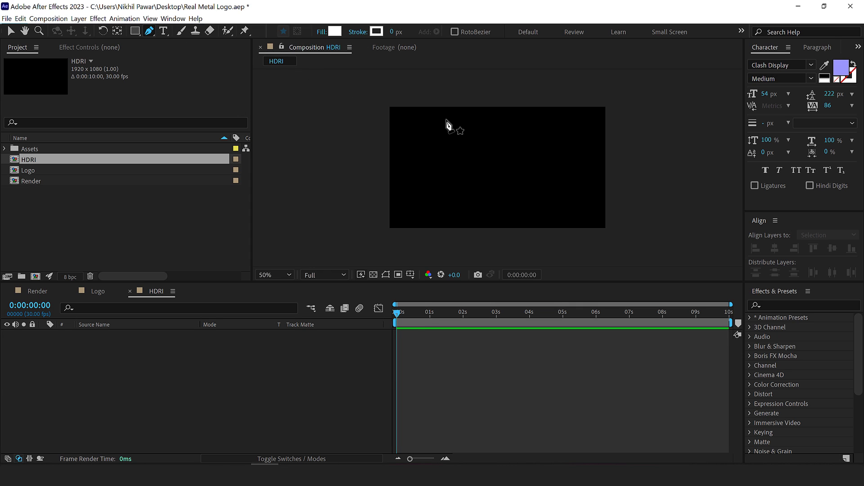
pyautogui.click(378, 221)
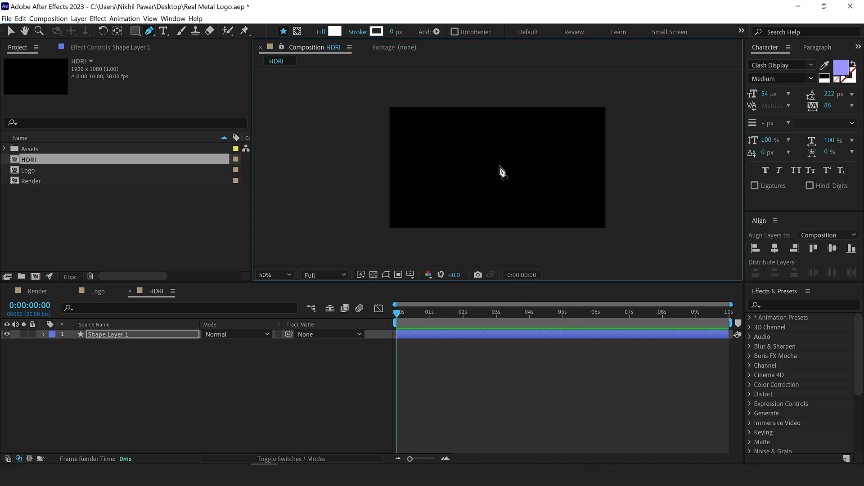
pyautogui.moveTo(497, 167); pyautogui.dragTo(557, 171)
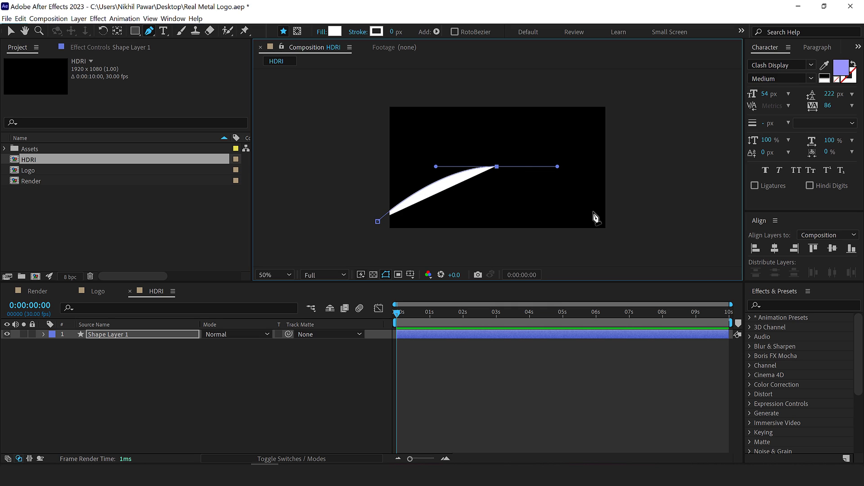
pyautogui.click(632, 226)
pyautogui.click(608, 255)
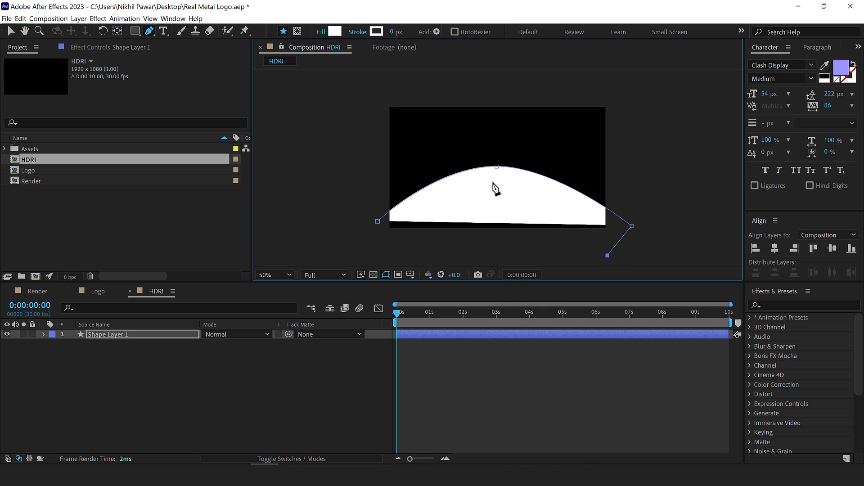
pyautogui.moveTo(496, 187); pyautogui.dragTo(426, 191)
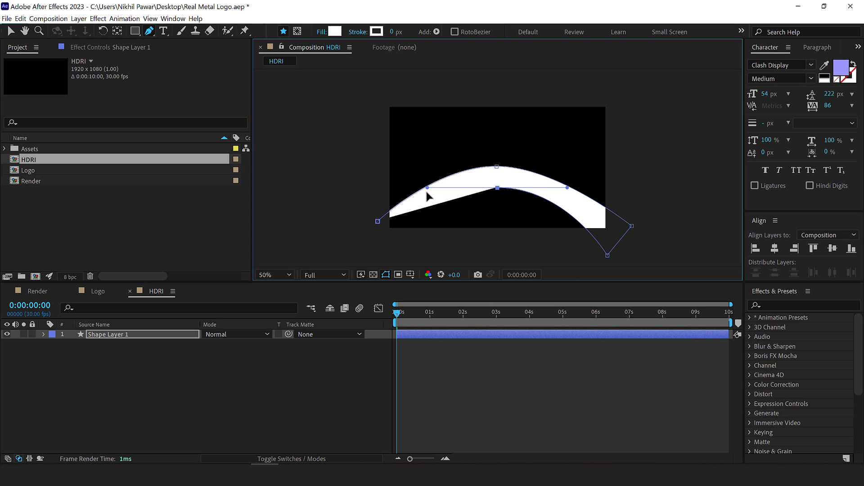
pyautogui.click(392, 250)
pyautogui.click(378, 221)
pyautogui.moveTo(393, 252); pyautogui.dragTo(379, 255)
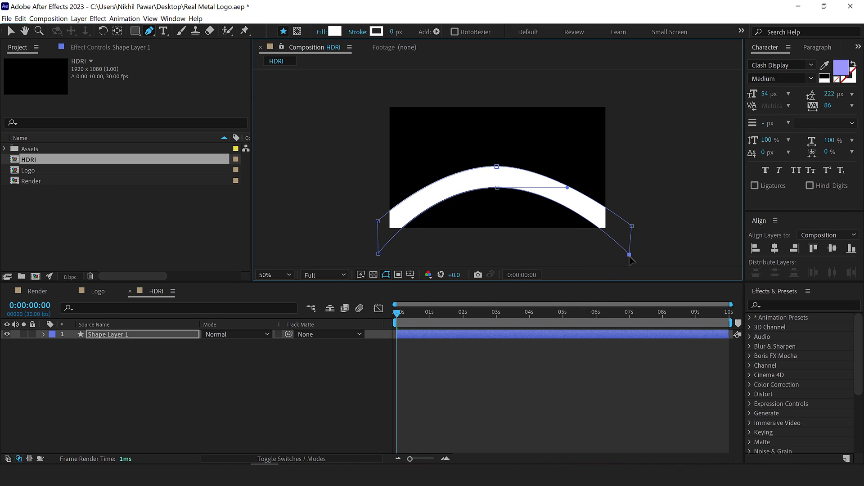
pyautogui.click(194, 363)
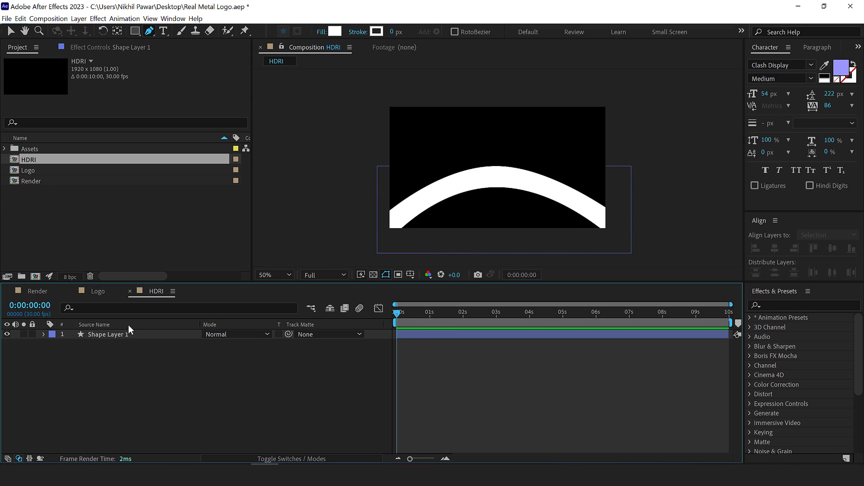
# Keyframe the arc's Position rising from Y 1128 at 0s to Y 833 at 1s, and preview.
pyautogui.click(107, 332)
pyautogui.press('p')
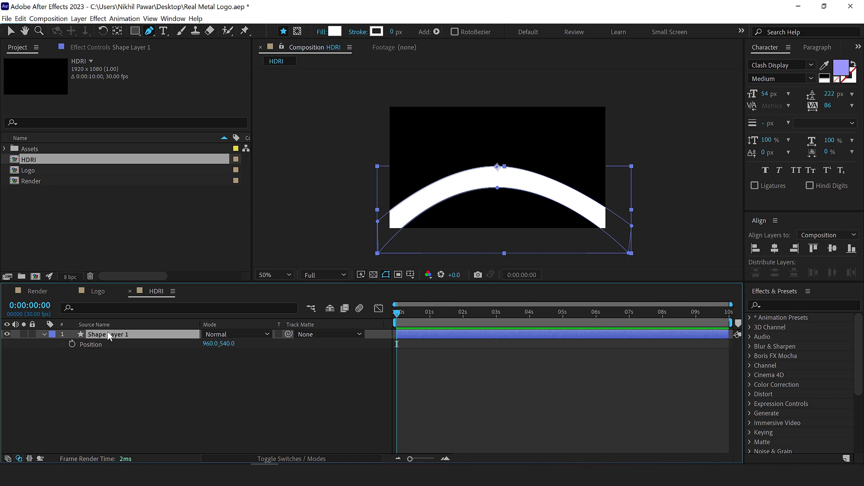
pyautogui.click(71, 344)
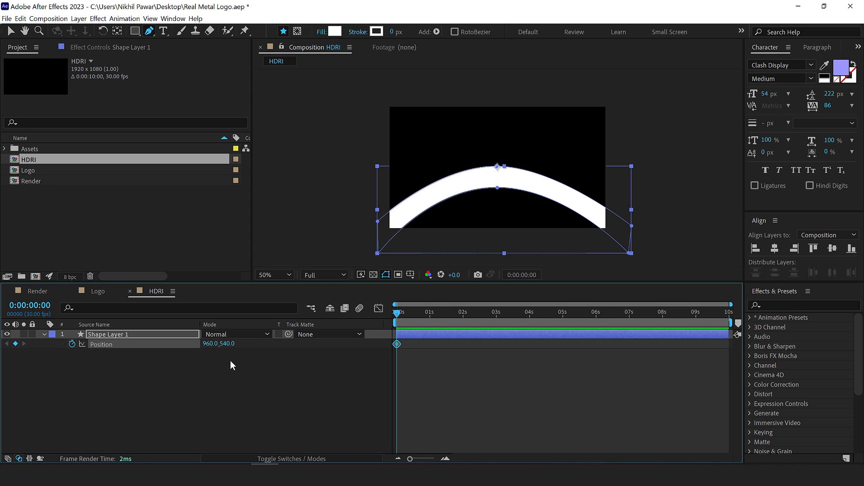
pyautogui.moveTo(231, 350); pyautogui.dragTo(585, 321)
pyautogui.click(429, 315)
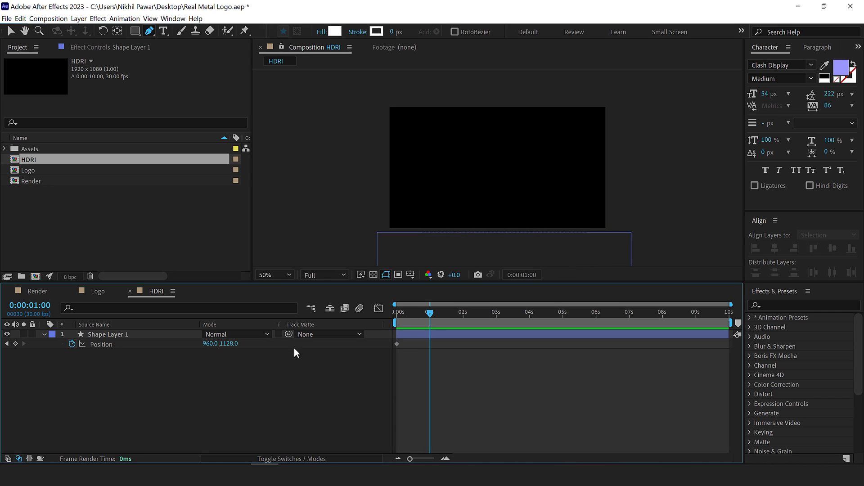
pyautogui.moveTo(230, 343); pyautogui.dragTo(118, 347)
pyautogui.click(481, 371)
pyautogui.press('Home')
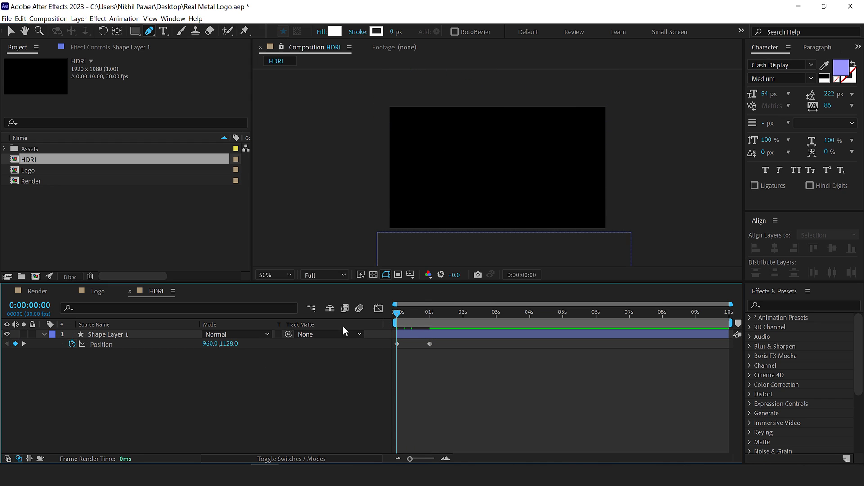
pyautogui.press('space')
pyautogui.click(428, 316)
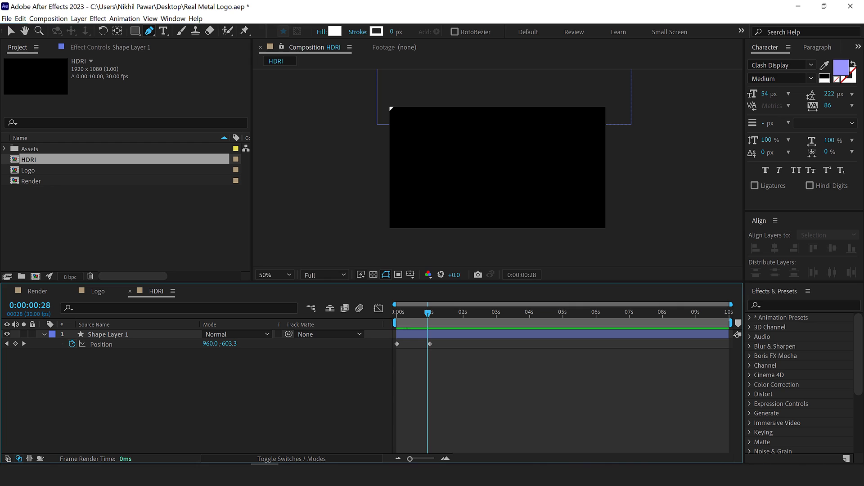
# Move the second Position keyframe to 3 seconds and preview the slower rise.
pyautogui.moveTo(448, 325); pyautogui.dragTo(496, 327)
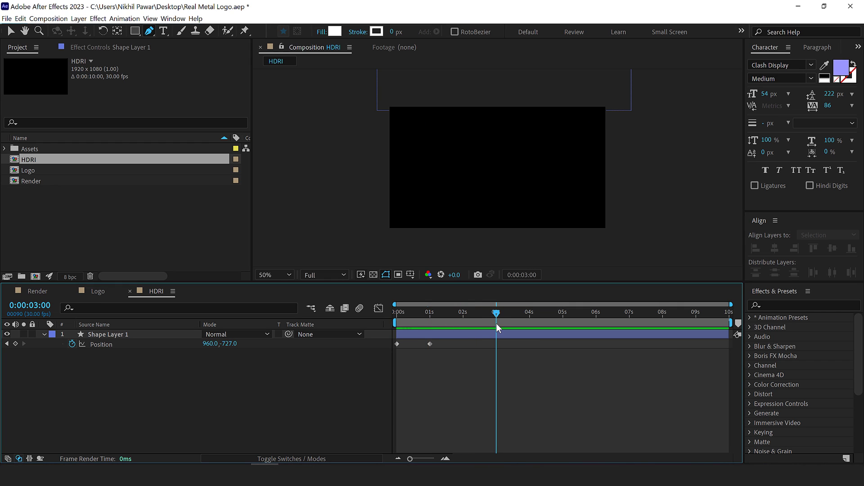
pyautogui.moveTo(430, 344); pyautogui.dragTo(495, 344)
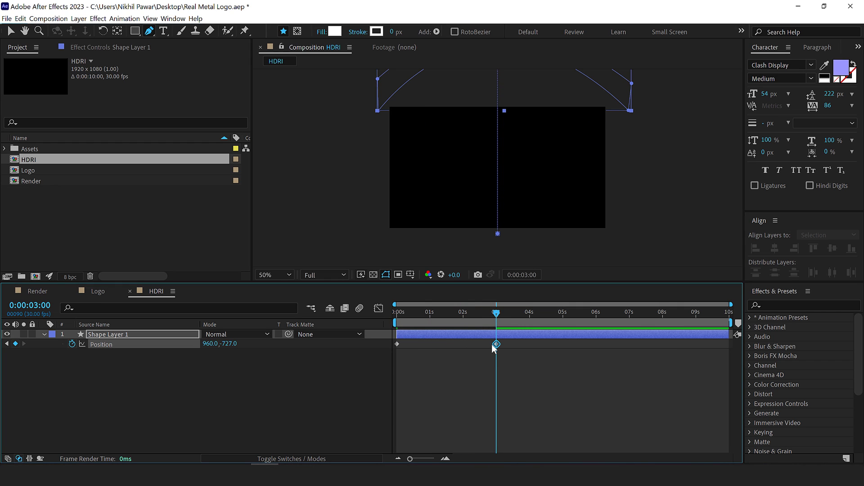
pyautogui.press('Home')
pyautogui.press('space')
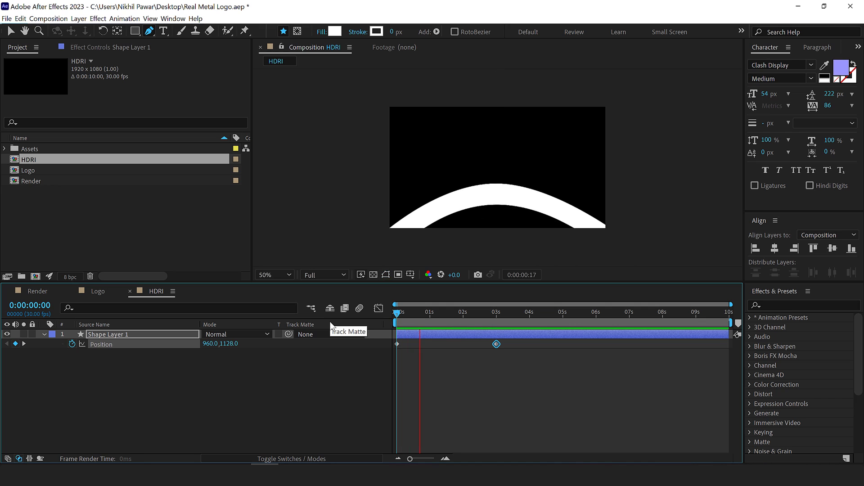
pyautogui.click(442, 314)
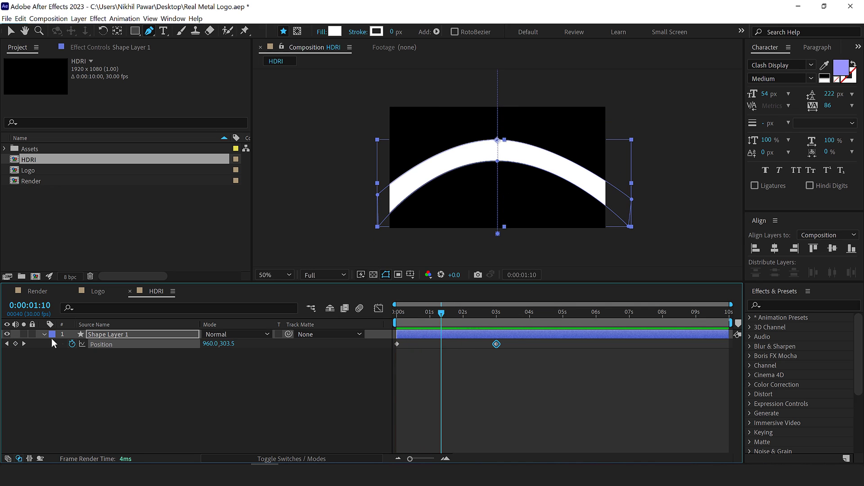
pyautogui.click(41, 334)
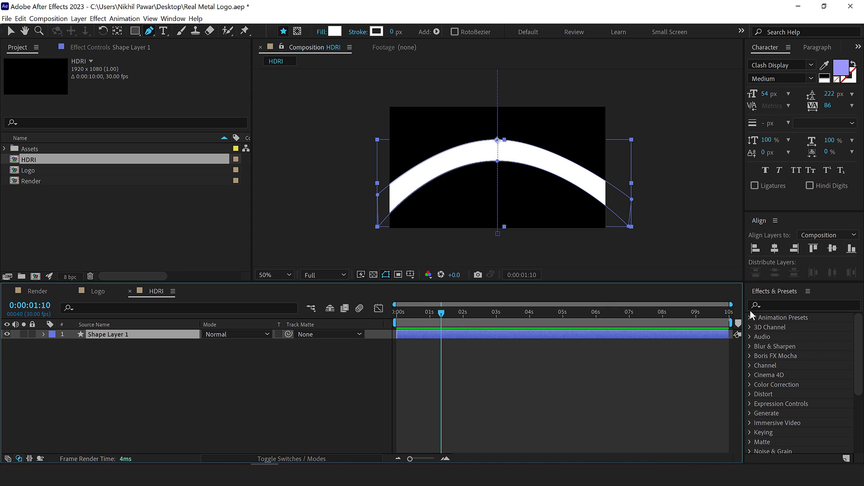
# Apply Fast Box Blur to the arc with a Blur Radius of 10.
pyautogui.click(781, 306)
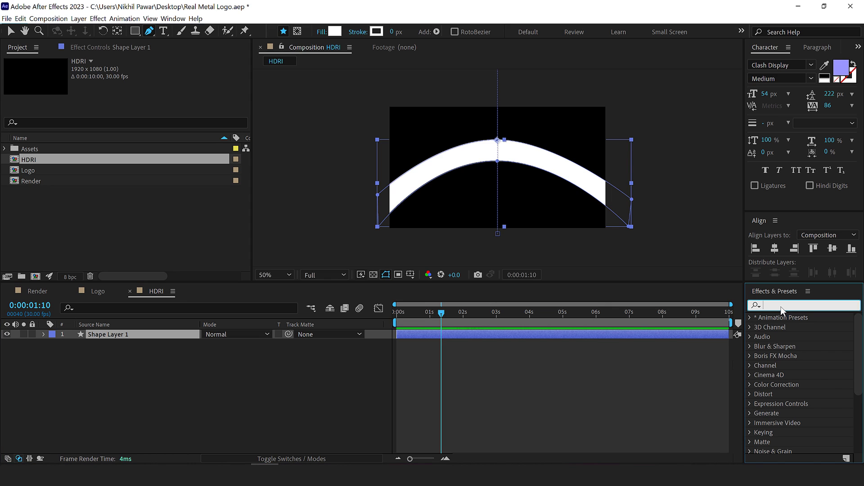
pyautogui.write('fas')
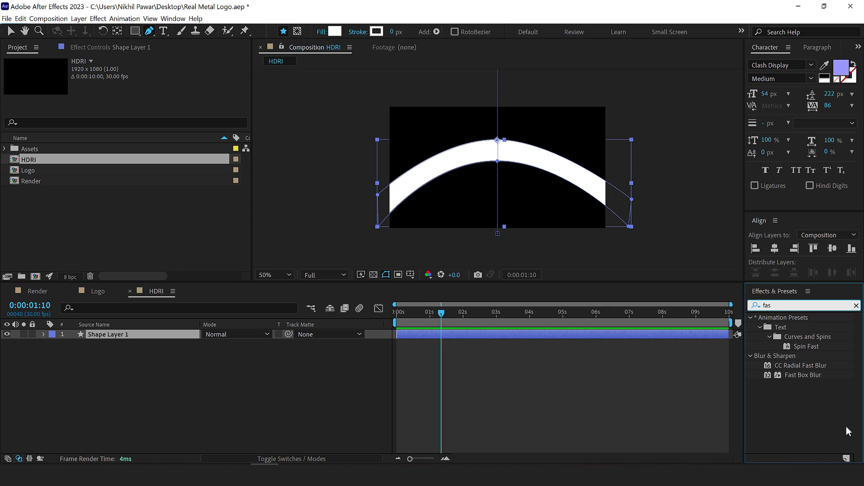
pyautogui.doubleClick(801, 375)
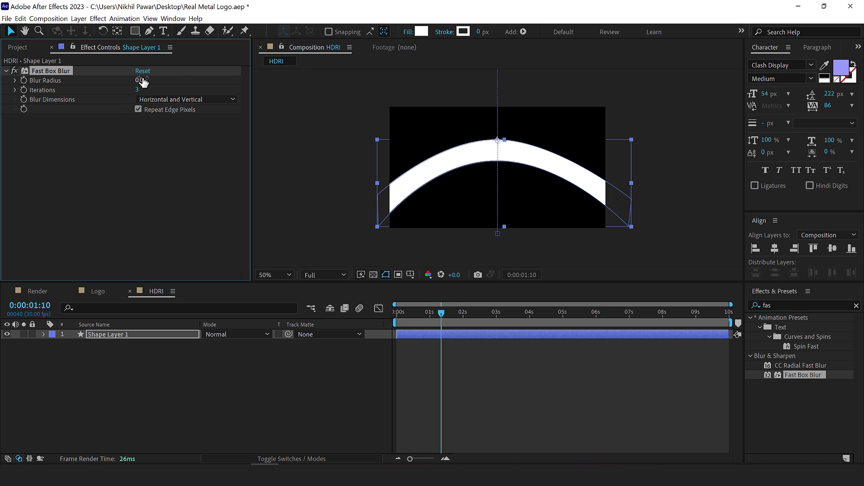
pyautogui.write('1')
pyautogui.press('Return')
pyautogui.press('.')
pyautogui.press('.')
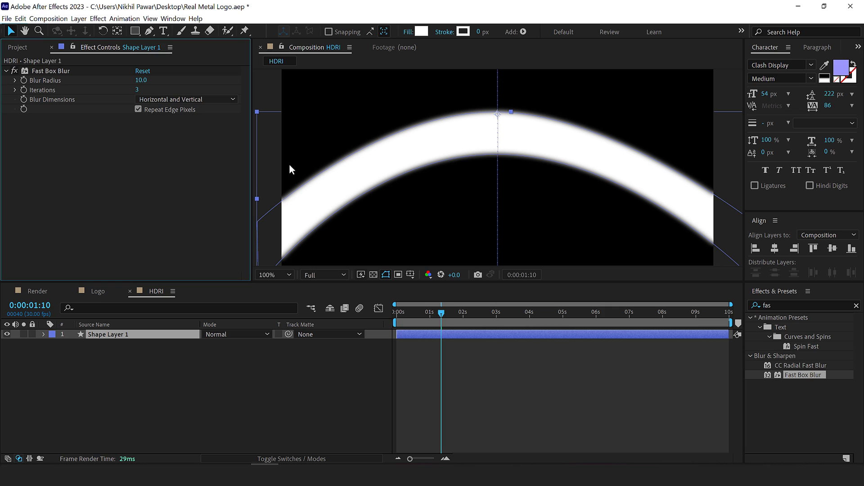
# Add Turbulent Displace set to Bulge, Amount 72, Size 211, Complexity 1.2, and preview.
pyautogui.click(777, 307)
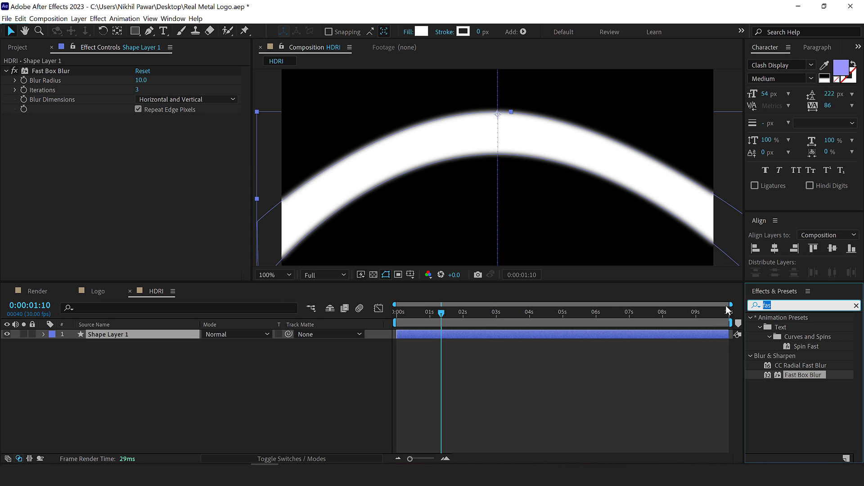
pyautogui.write('turbu')
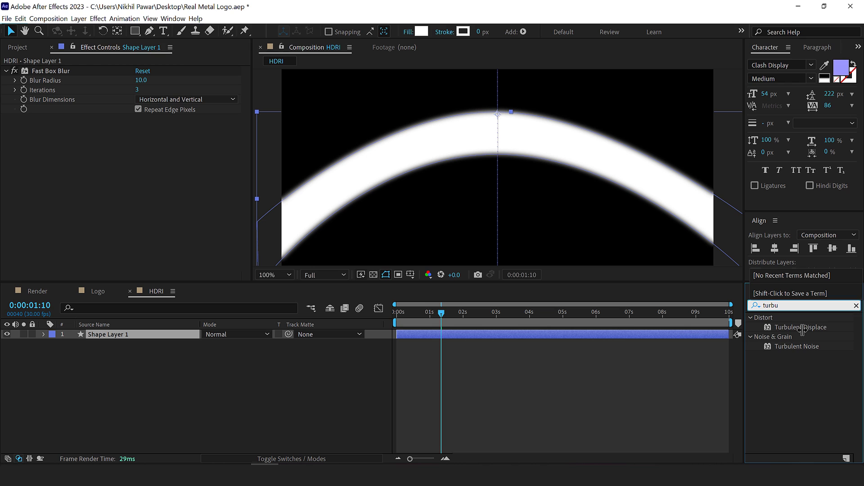
pyautogui.moveTo(802, 330); pyautogui.dragTo(201, 206)
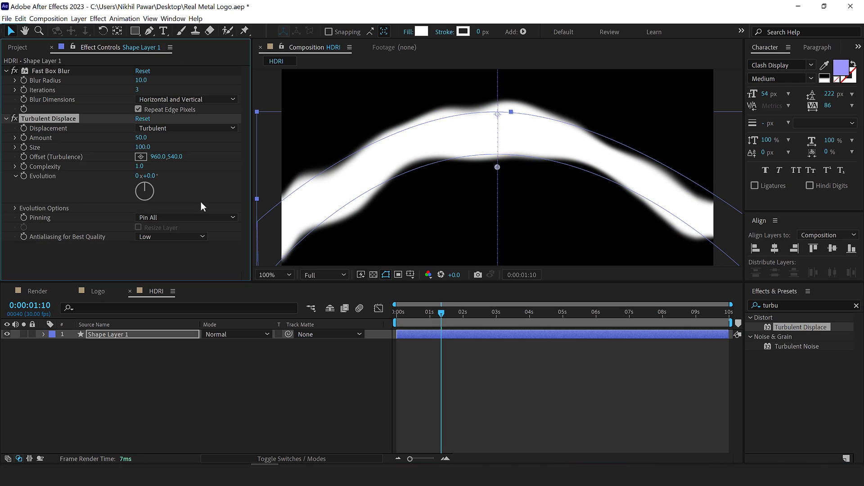
pyautogui.click(159, 128)
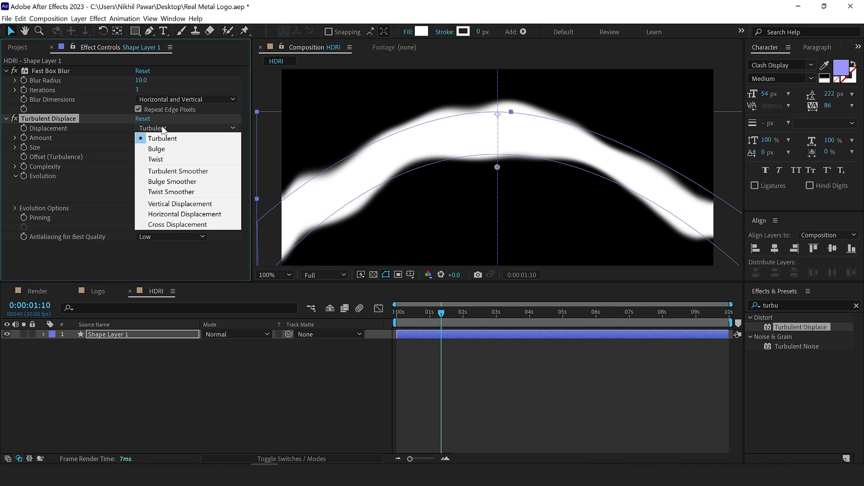
pyautogui.click(160, 148)
pyautogui.moveTo(148, 143); pyautogui.dragTo(158, 142)
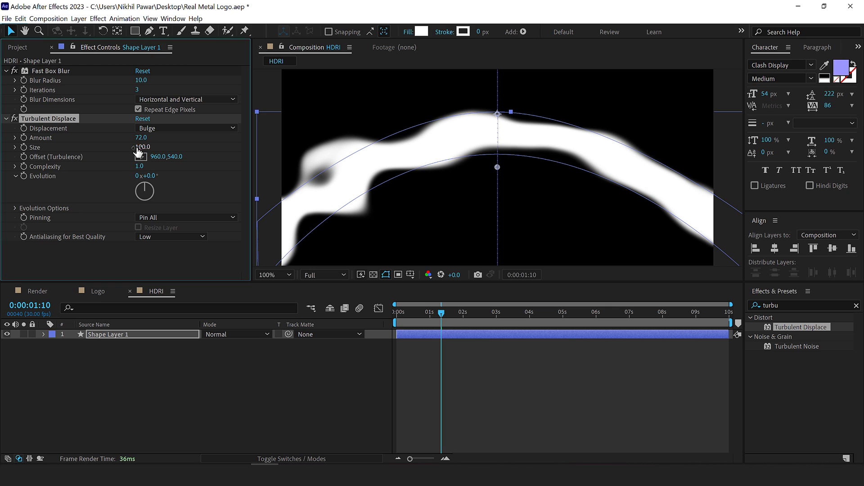
pyautogui.moveTo(147, 151); pyautogui.dragTo(220, 159)
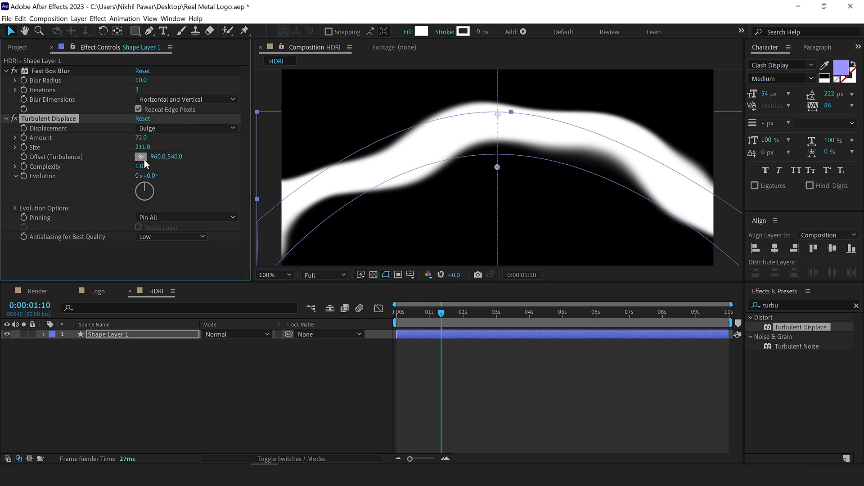
pyautogui.moveTo(140, 165); pyautogui.dragTo(143, 175)
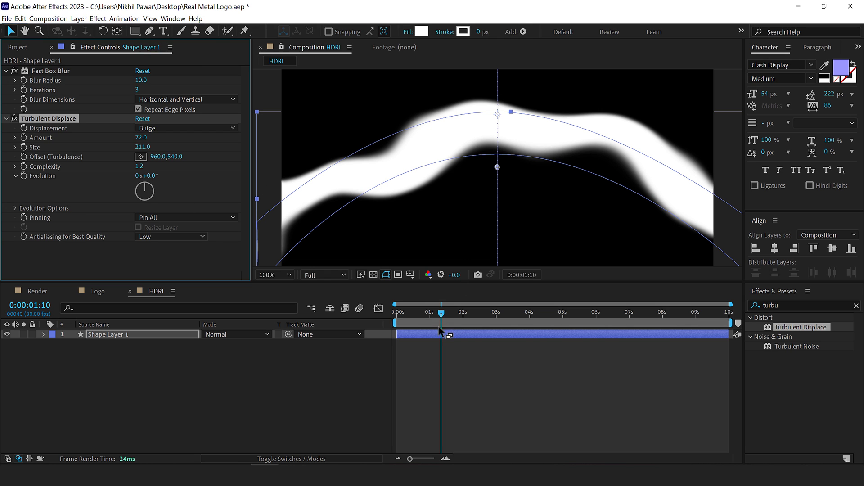
pyautogui.moveTo(440, 313)
pyautogui.mouseDown()
pyautogui.moveTo(395, 314)
pyautogui.moveTo(463, 313)
pyautogui.moveTo(441, 314)
pyautogui.moveTo(450, 311)
pyautogui.mouseUp()
pyautogui.press('space')
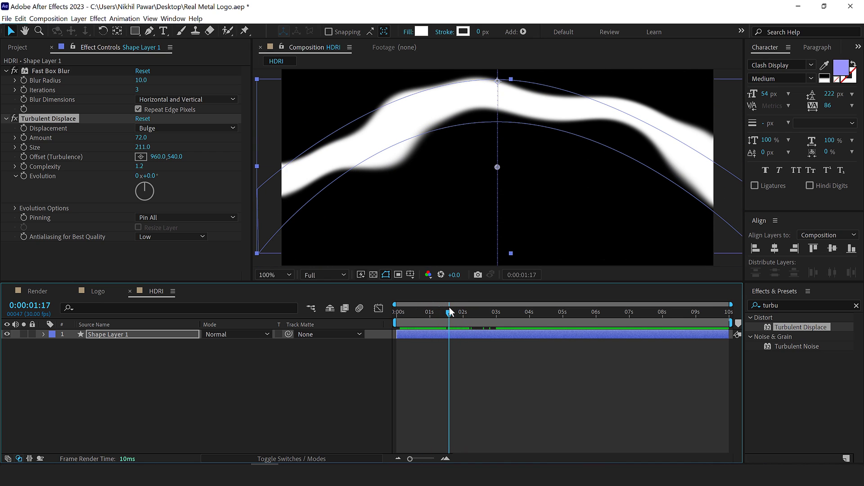
# Create a new composition named Stroke.
pyautogui.click(17, 47)
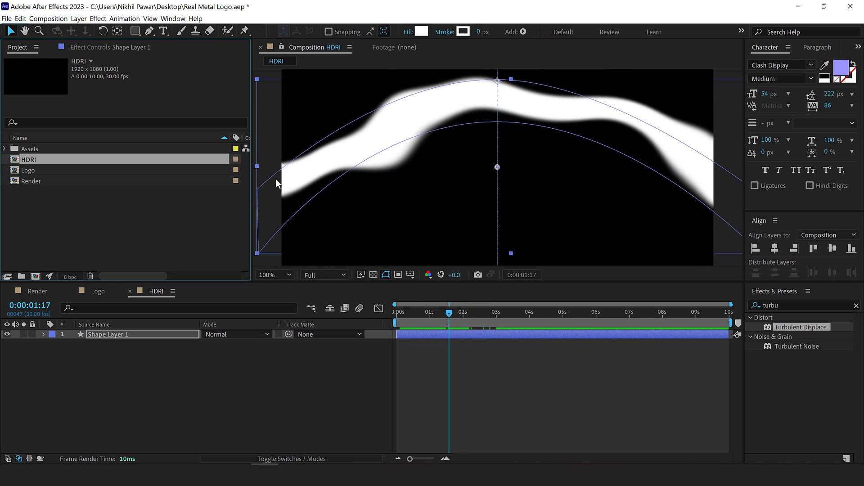
pyautogui.click(90, 224)
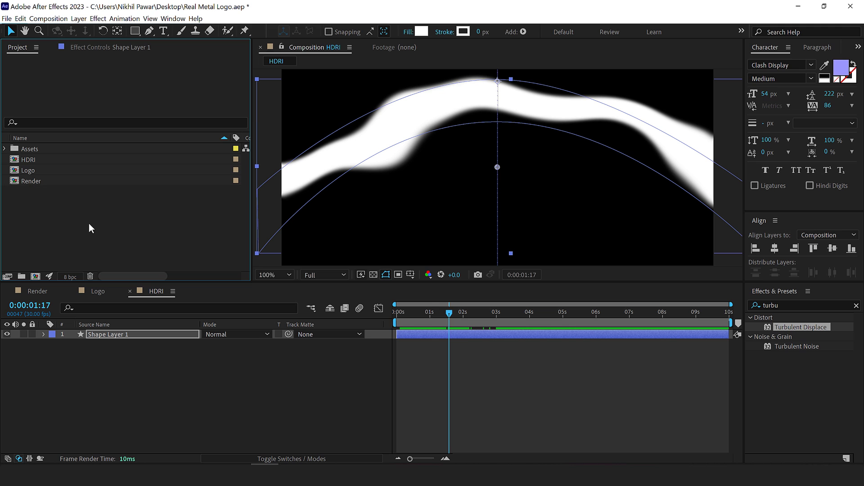
pyautogui.click(35, 276)
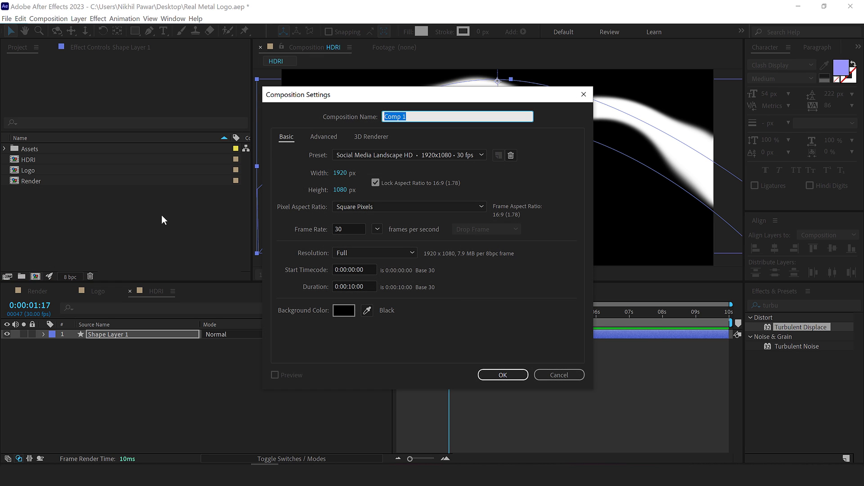
pyautogui.write('Stroke')
pyautogui.press('Return')
pyautogui.click(45, 222)
# Place the Logo comp in Stroke and give it a black (000000) Stroke layer style.
pyautogui.moveTo(33, 170); pyautogui.dragTo(376, 343)
pyautogui.click(373, 275)
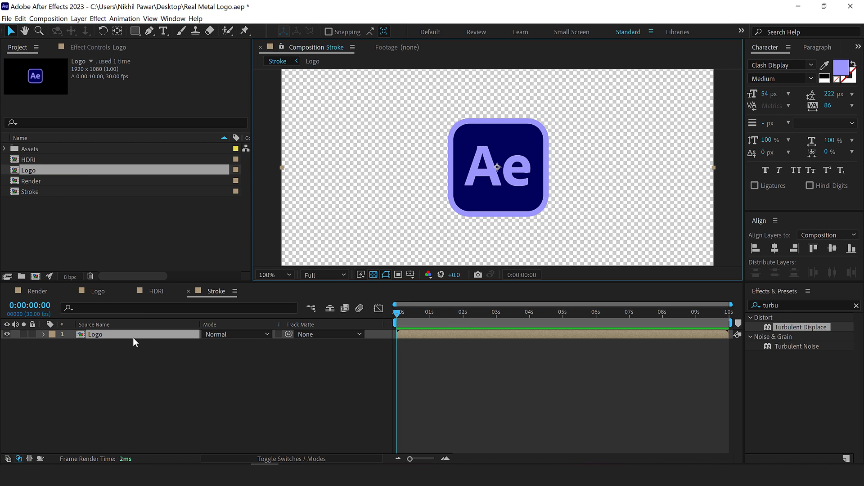
pyautogui.rightClick(134, 336)
pyautogui.moveTo(207, 196)
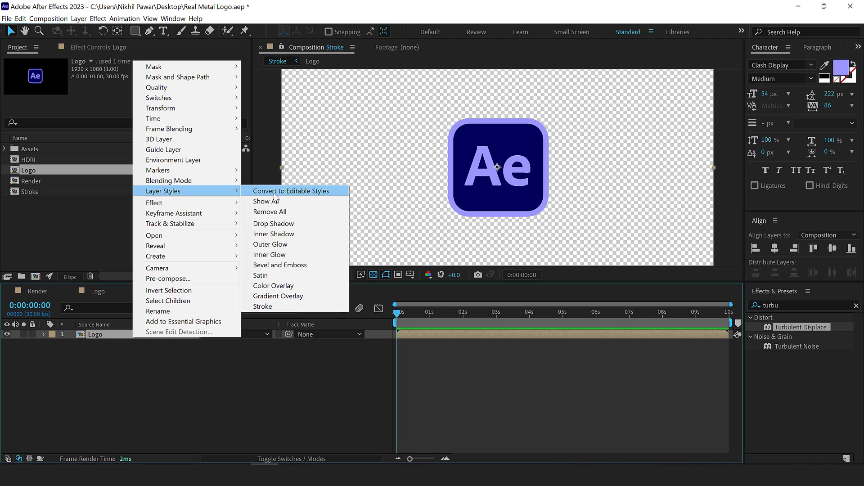
pyautogui.click(269, 307)
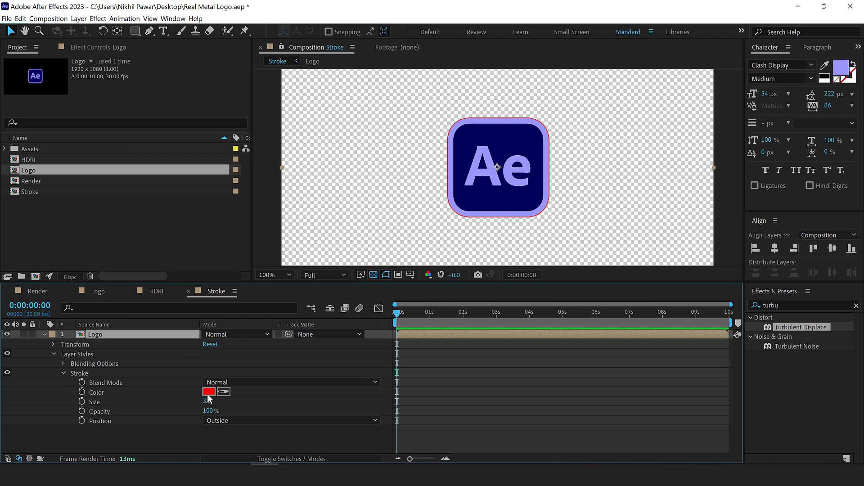
pyautogui.click(208, 391)
pyautogui.write('000000')
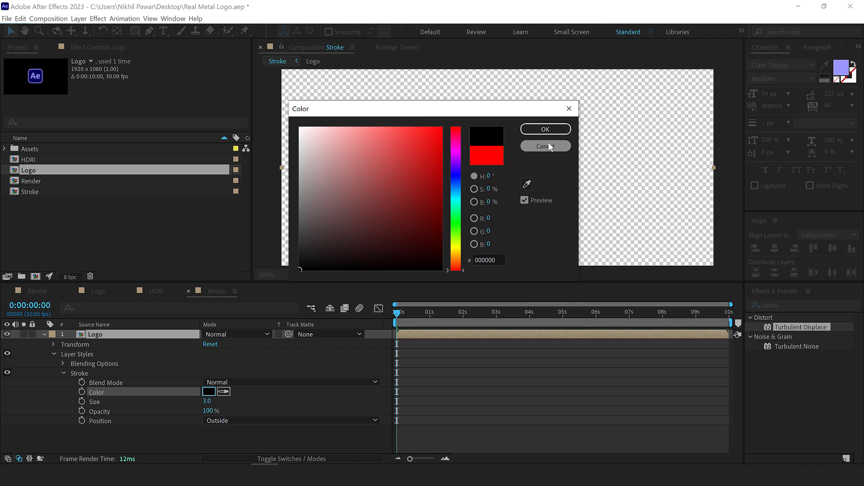
pyautogui.click(546, 129)
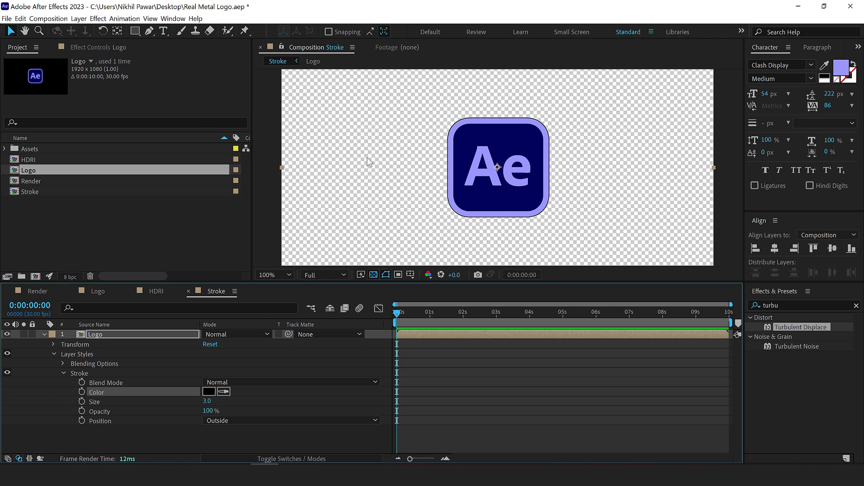
# Add a black solid named BG to the Render comp.
pyautogui.press('u')
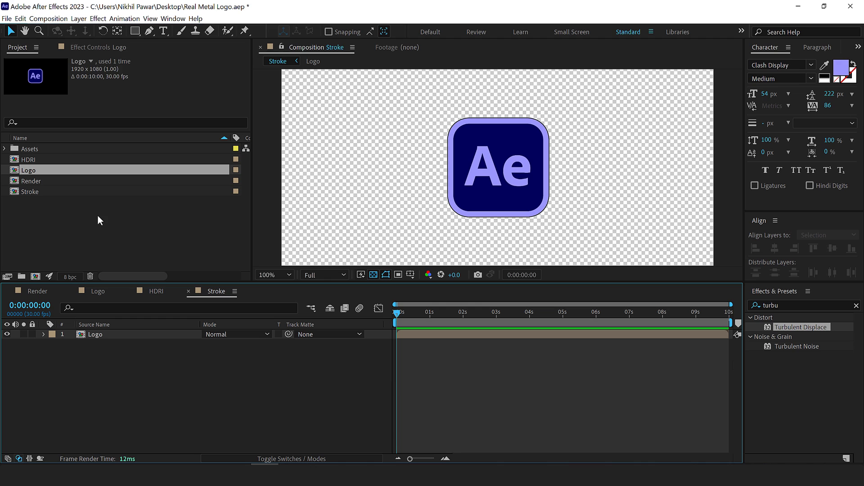
pyautogui.click(98, 216)
pyautogui.click(35, 290)
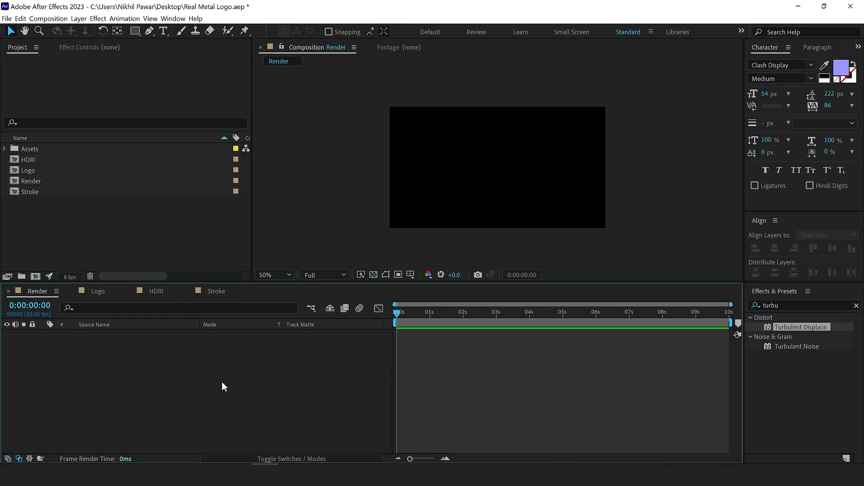
pyautogui.hotkey('ctrl', 'y')
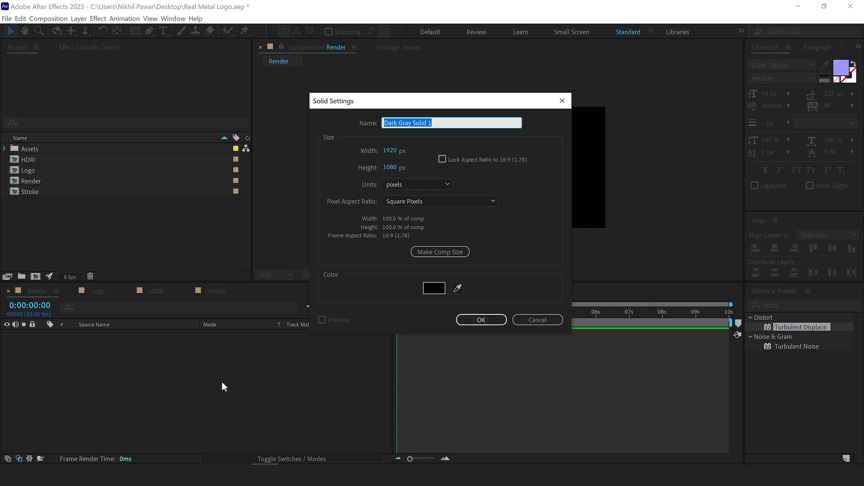
pyautogui.write('BG')
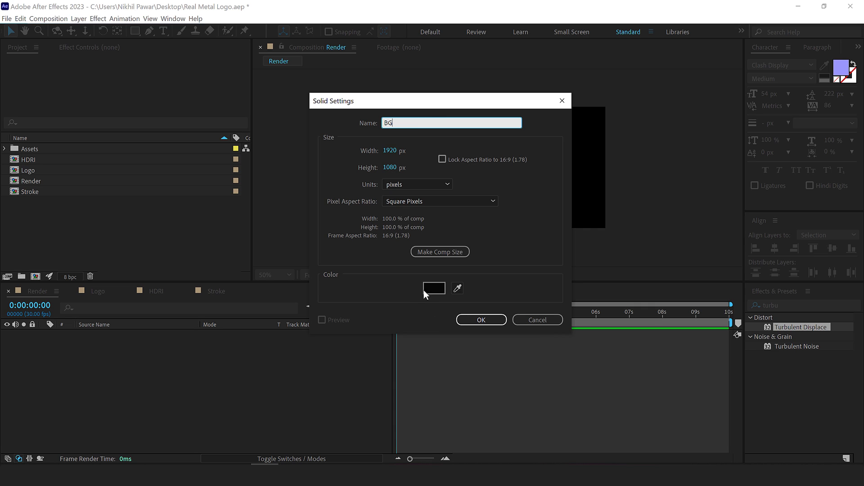
pyautogui.click(491, 323)
pyautogui.click(223, 325)
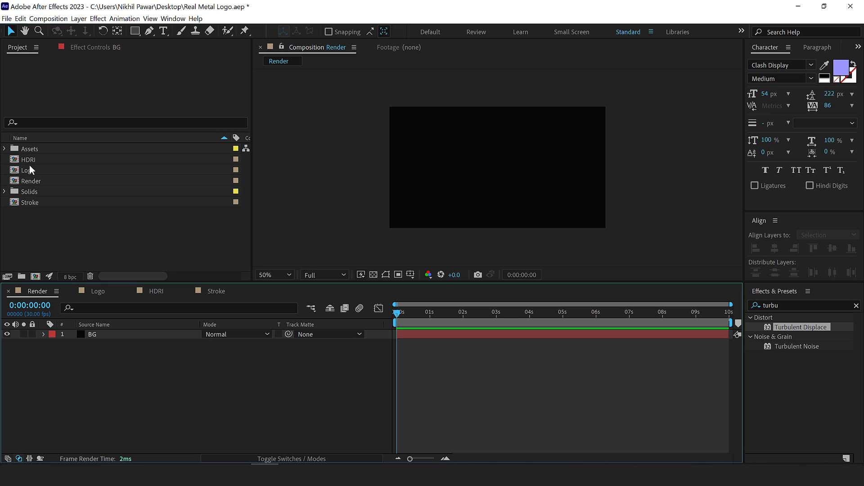
# Add the Logo comp above BG with a full-frame rectangle mask keyframed at 2 seconds.
pyautogui.moveTo(36, 167); pyautogui.dragTo(116, 336)
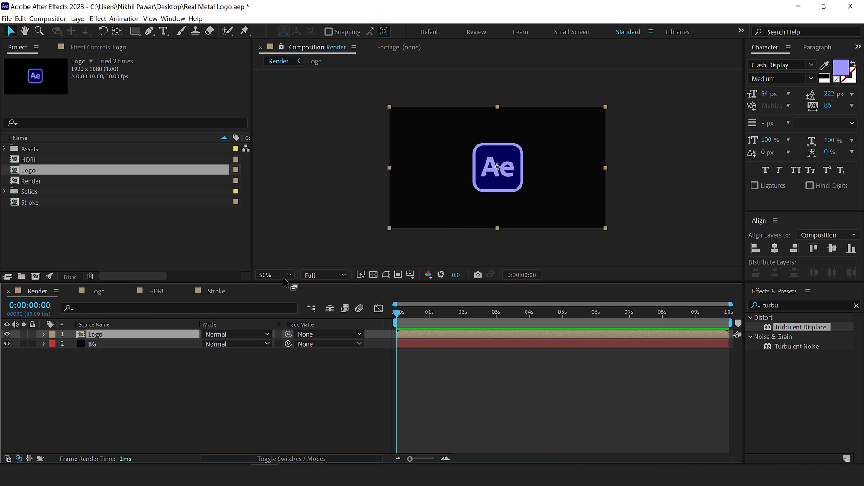
pyautogui.doubleClick(135, 30)
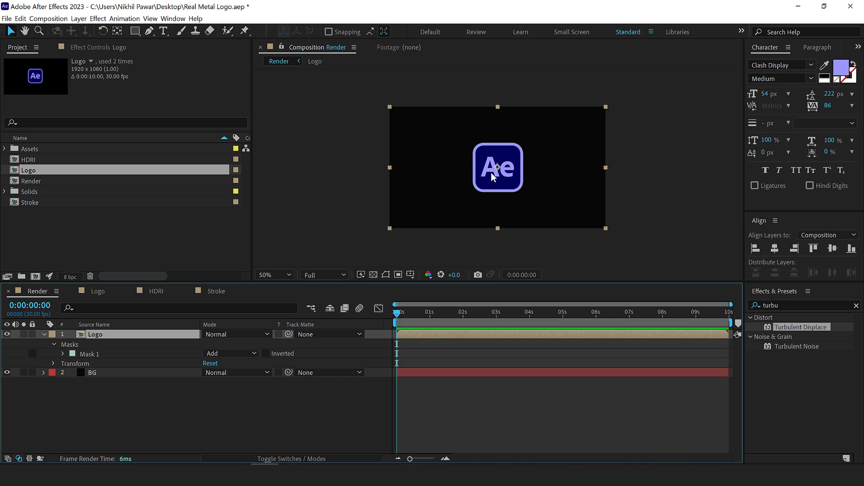
pyautogui.click(386, 275)
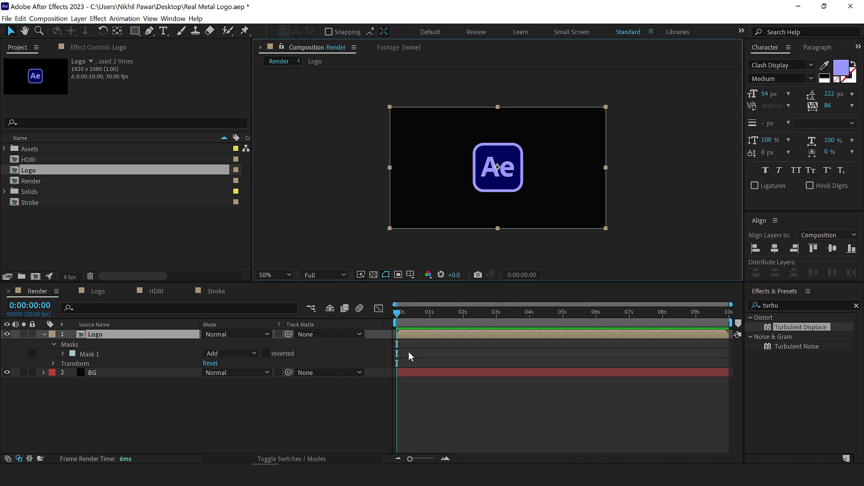
pyautogui.click(63, 353)
pyautogui.hotkey('shift', 'pagedown')
pyautogui.hotkey('shift', 'pagedown')
pyautogui.hotkey('shift', 'pagedown')
pyautogui.hotkey('shift', 'pagedown')
pyautogui.hotkey('shift', 'pagedown')
pyautogui.hotkey('shift', 'pagedown')
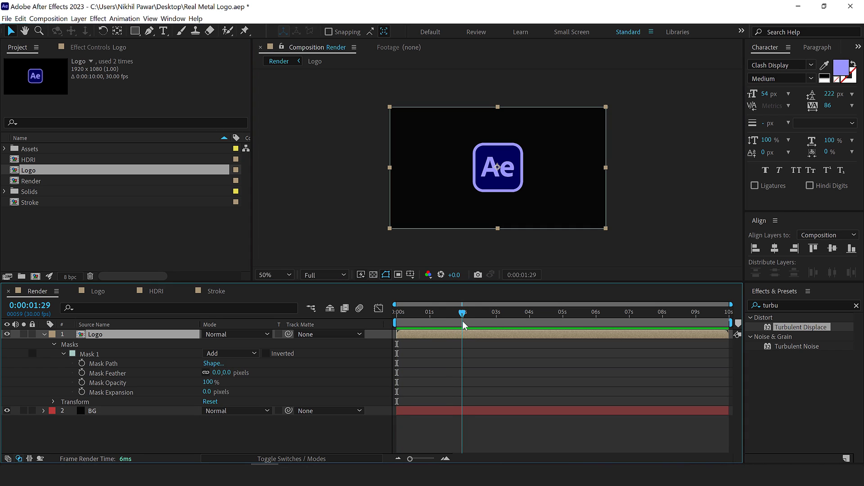
pyautogui.click(81, 364)
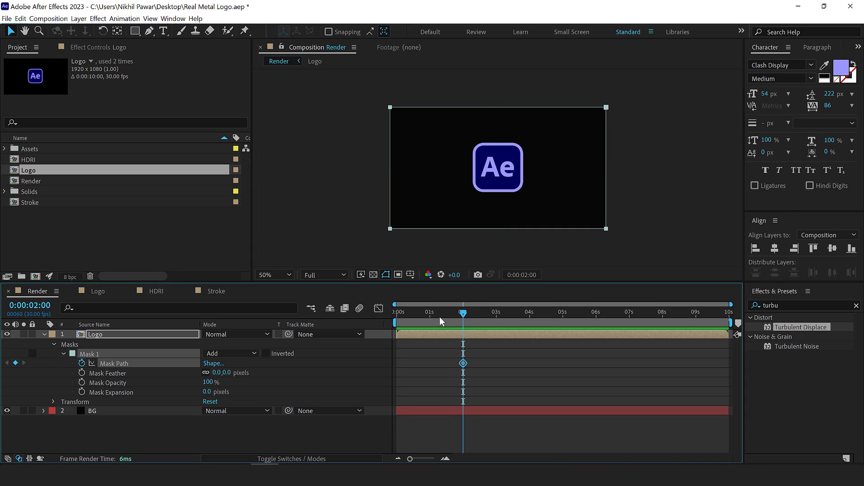
pyautogui.moveTo(439, 317); pyautogui.dragTo(342, 326)
pyautogui.click(409, 364)
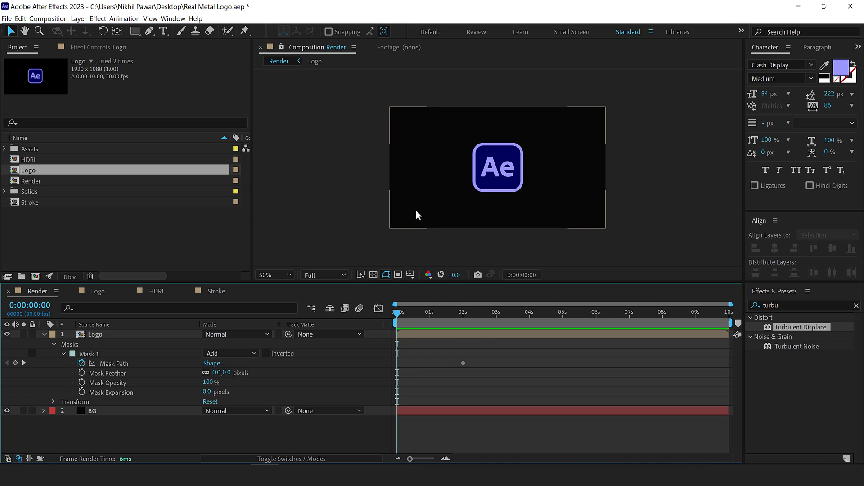
# At 0s, collapse the mask to the bottom edge so the logo wipes upward.
pyautogui.click(96, 354)
pyautogui.moveTo(365, 97); pyautogui.dragTo(641, 133)
pyautogui.moveTo(607, 108); pyautogui.dragTo(607, 226)
pyautogui.click(448, 356)
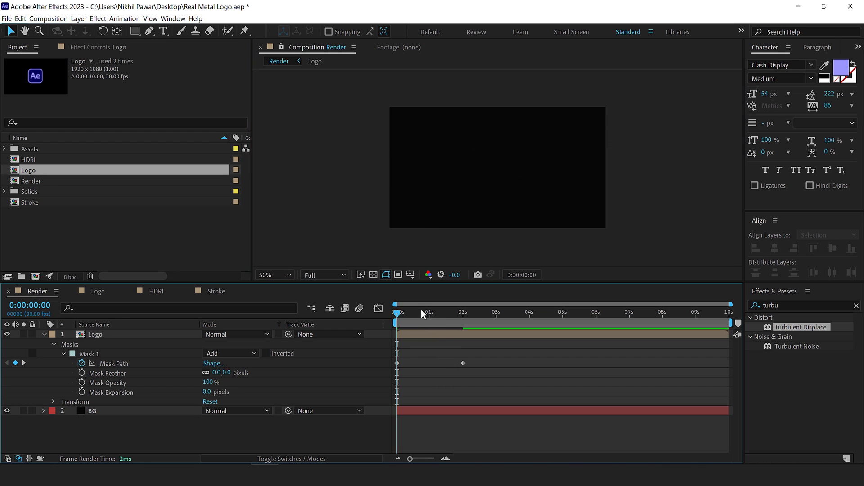
pyautogui.moveTo(405, 313)
pyautogui.mouseDown()
pyautogui.moveTo(441, 313)
pyautogui.moveTo(426, 314)
pyautogui.mouseUp()
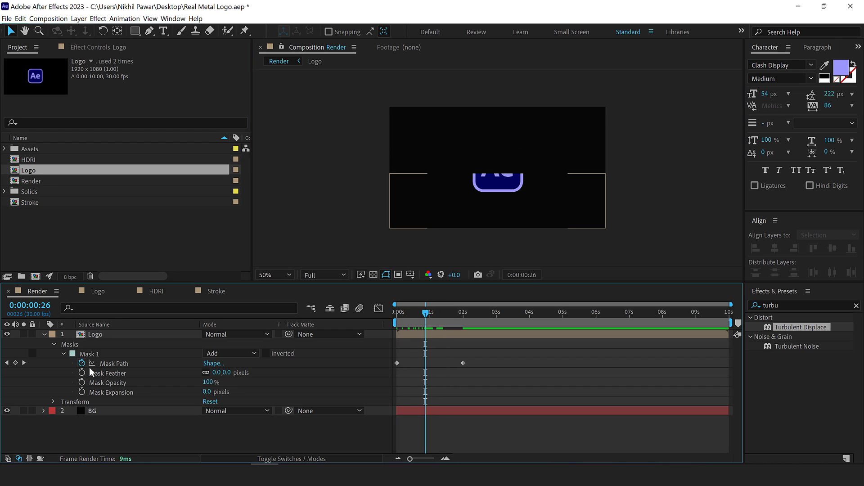
# Set the Mask Feather to 230 pixels and preview the soft reveal.
pyautogui.moveTo(228, 372); pyautogui.dragTo(344, 366)
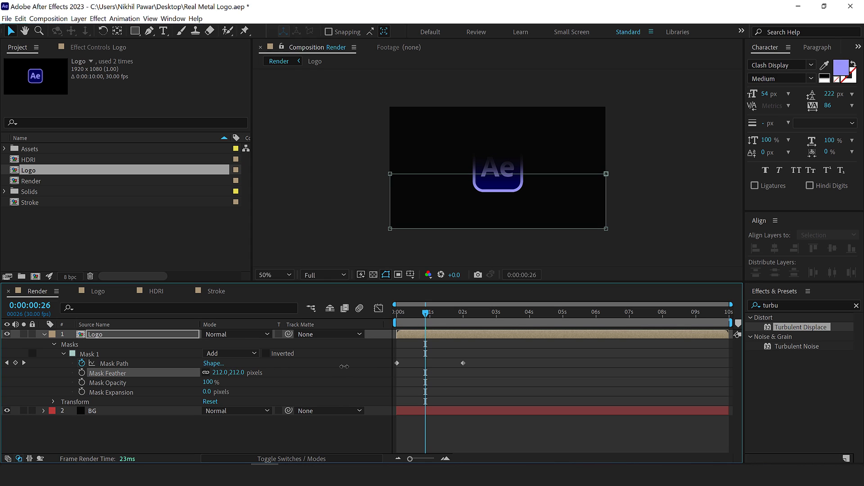
pyautogui.click(238, 372)
pyautogui.write('230')
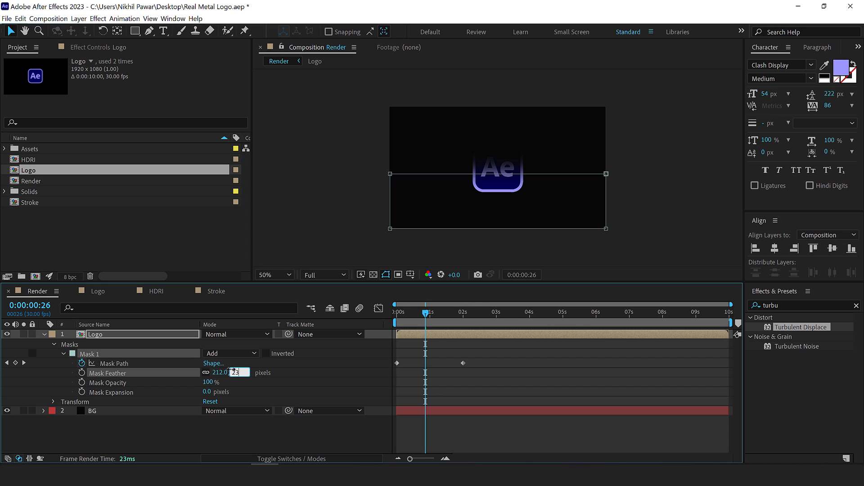
pyautogui.moveTo(414, 315)
pyautogui.mouseDown()
pyautogui.moveTo(403, 318)
pyautogui.moveTo(438, 323)
pyautogui.moveTo(417, 320)
pyautogui.mouseUp()
# Add Stroke (hidden), HDRI and a second Logo copy to the Render timeline.
pyautogui.click(40, 163)
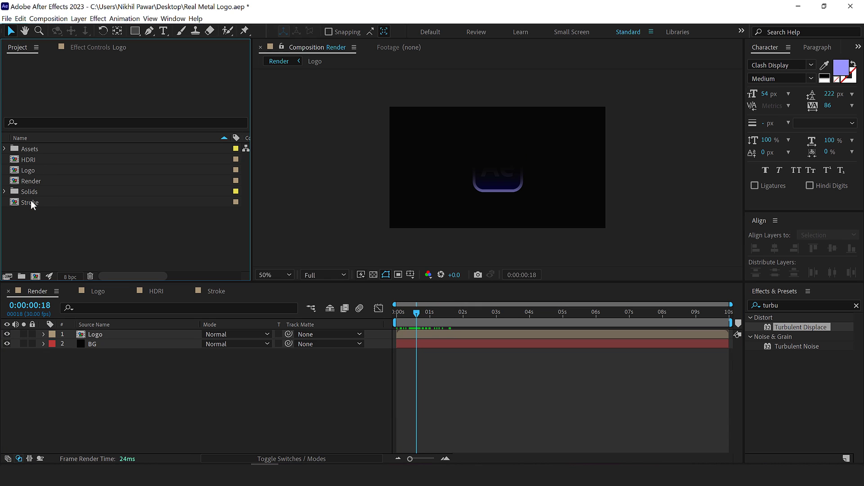
pyautogui.moveTo(31, 201)
pyautogui.mouseDown()
pyautogui.moveTo(99, 325)
pyautogui.moveTo(76, 334)
pyautogui.mouseUp()
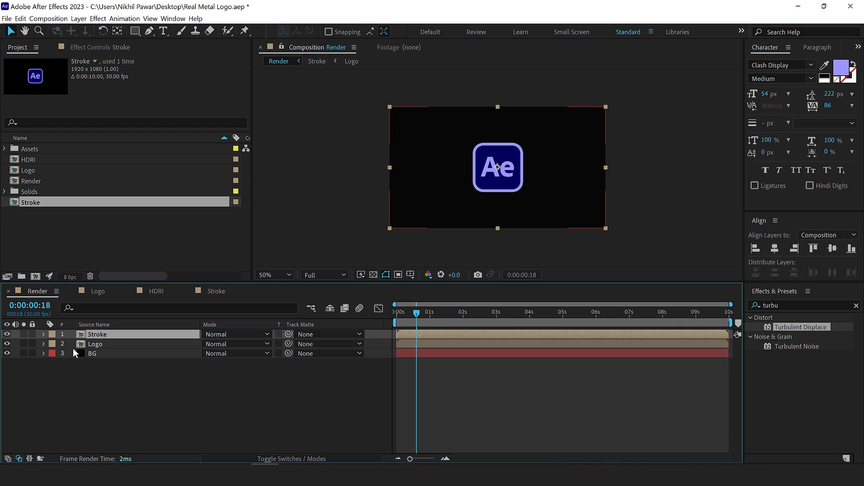
pyautogui.click(7, 334)
pyautogui.moveTo(28, 160); pyautogui.dragTo(96, 335)
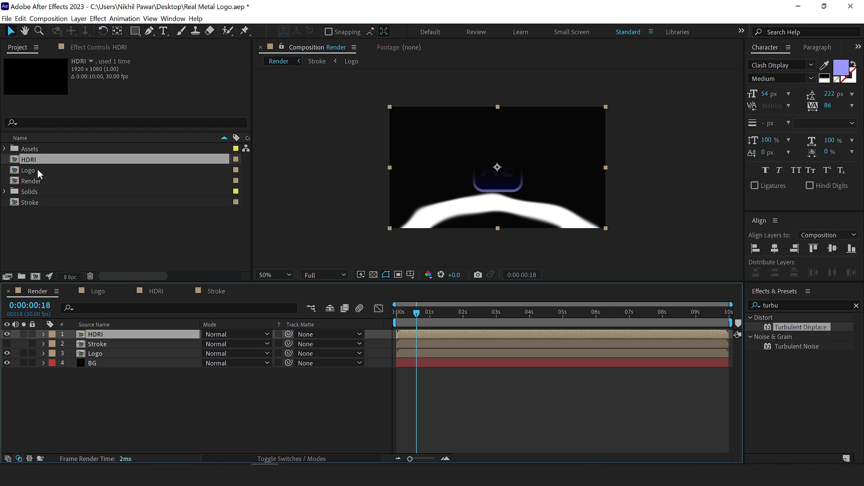
pyautogui.moveTo(37, 169); pyautogui.dragTo(102, 338)
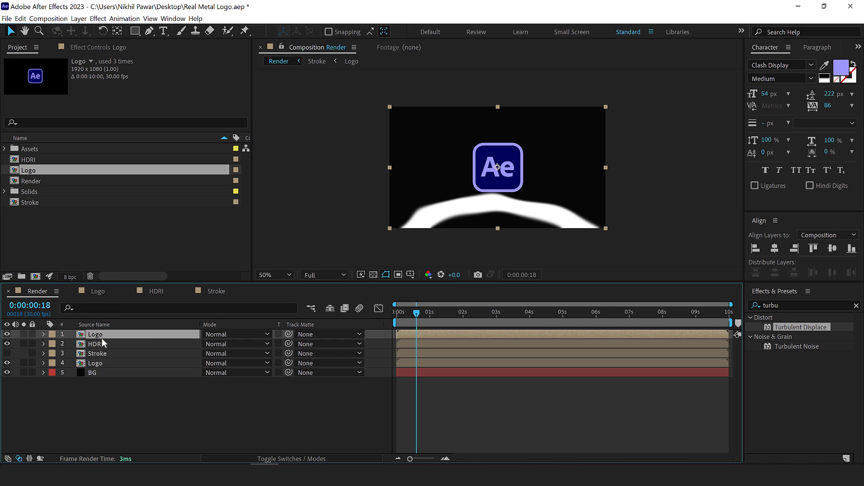
# Set HDRI's track matte to the top Logo layer and its blending mode to Add.
pyautogui.click(105, 342)
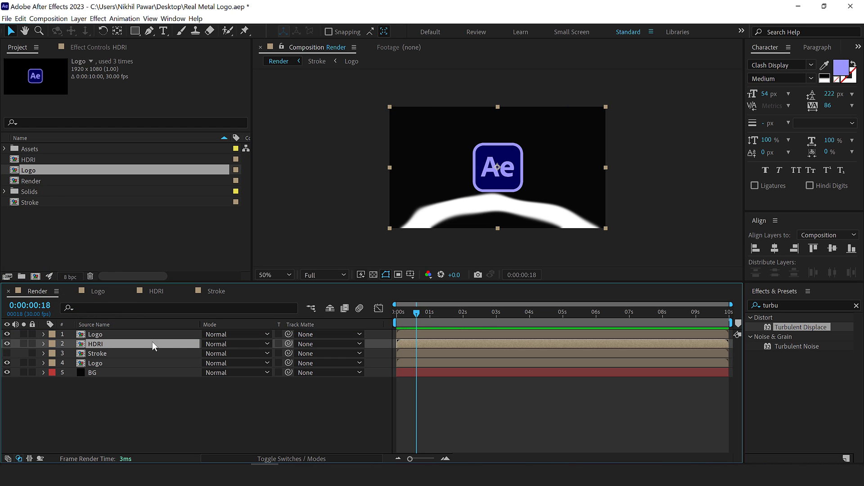
pyautogui.click(310, 345)
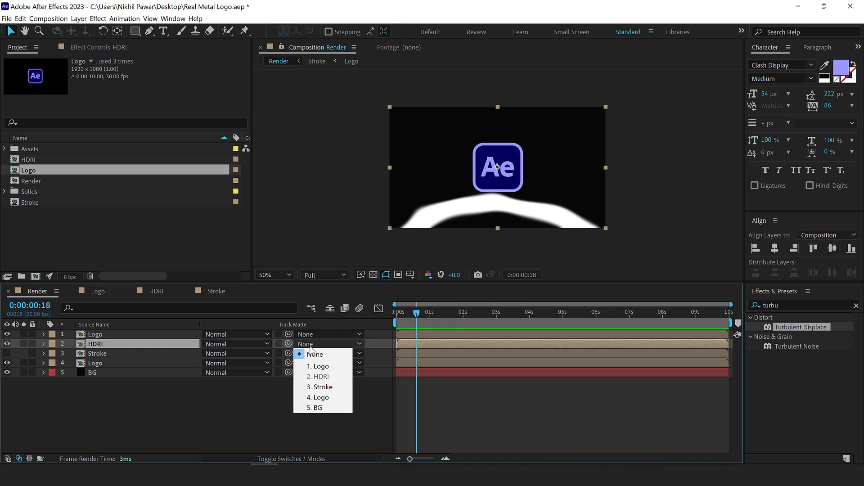
pyautogui.click(319, 368)
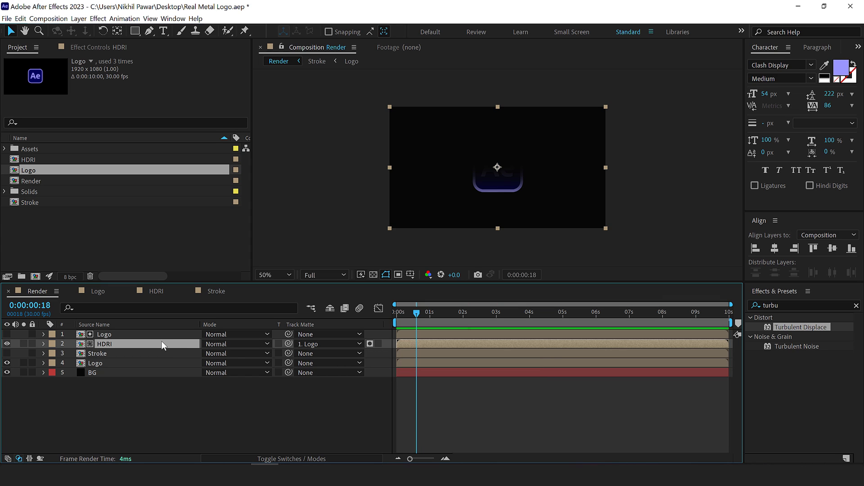
pyautogui.click(234, 344)
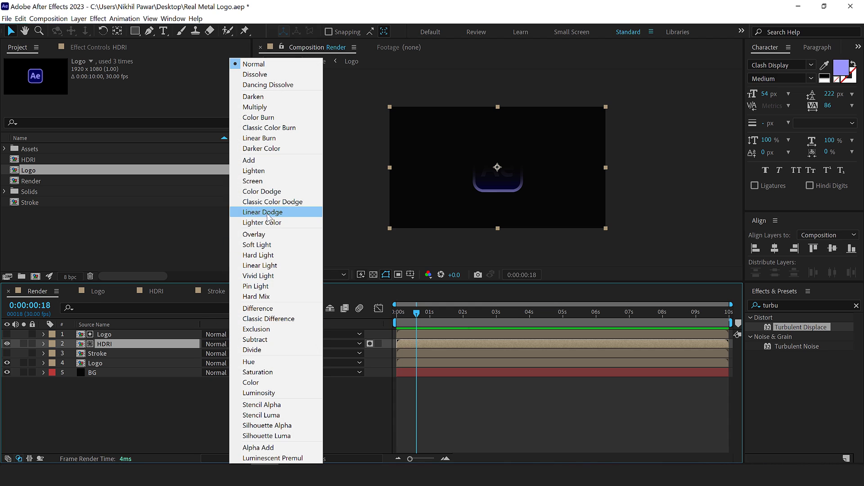
pyautogui.click(262, 163)
pyautogui.moveTo(417, 312); pyautogui.dragTo(433, 323)
pyautogui.press('/')
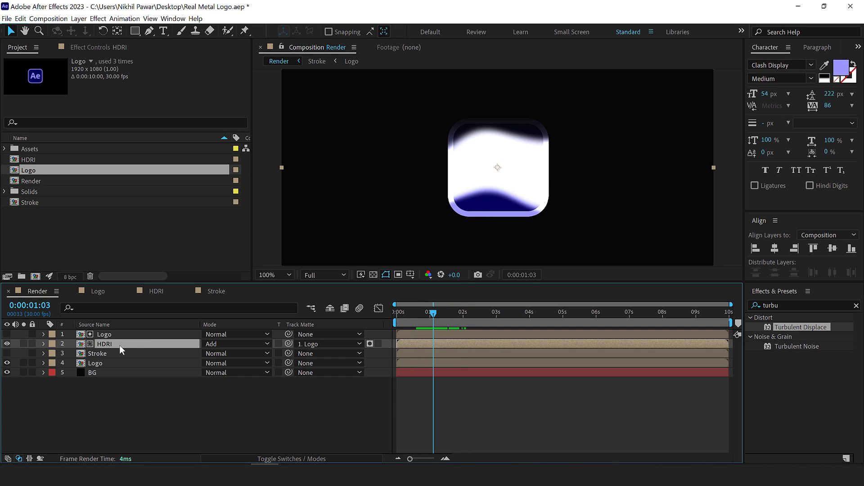
# Apply CC Blobbylize to HDRI with the Stroke layer as its Blob Layer.
pyautogui.click(781, 306)
pyautogui.press('BackSpace')
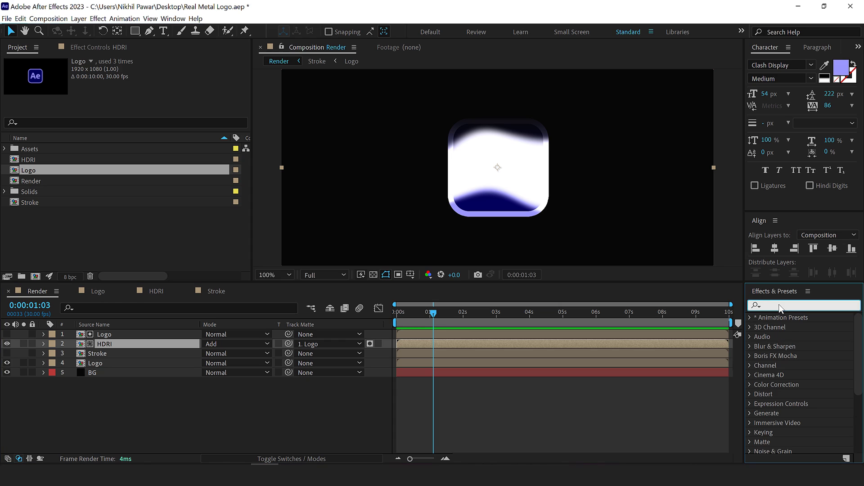
pyautogui.write('cc bl')
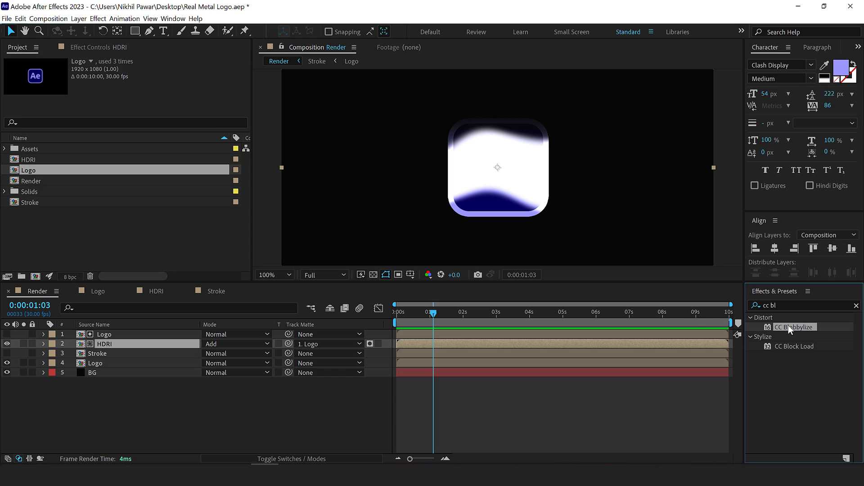
pyautogui.doubleClick(788, 325)
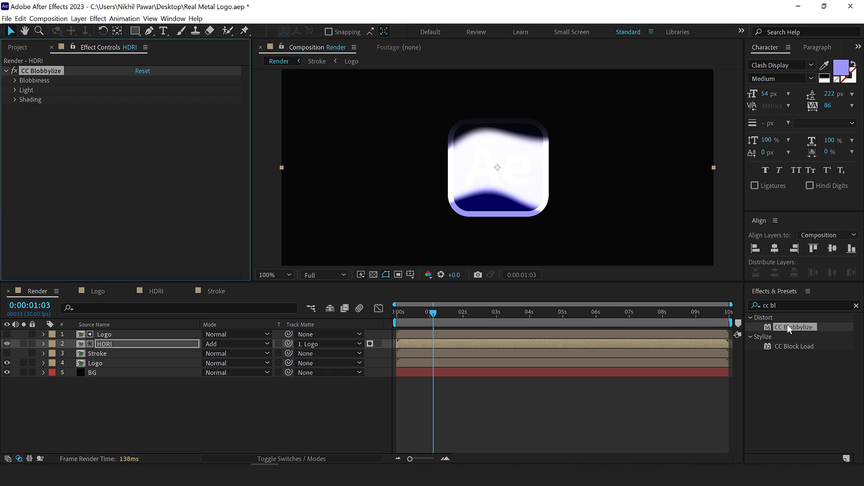
pyautogui.click(15, 81)
pyautogui.click(158, 89)
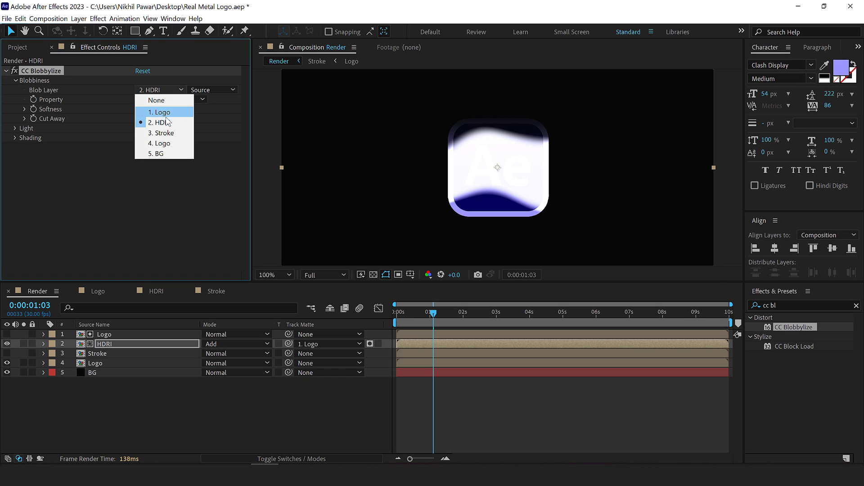
pyautogui.click(170, 133)
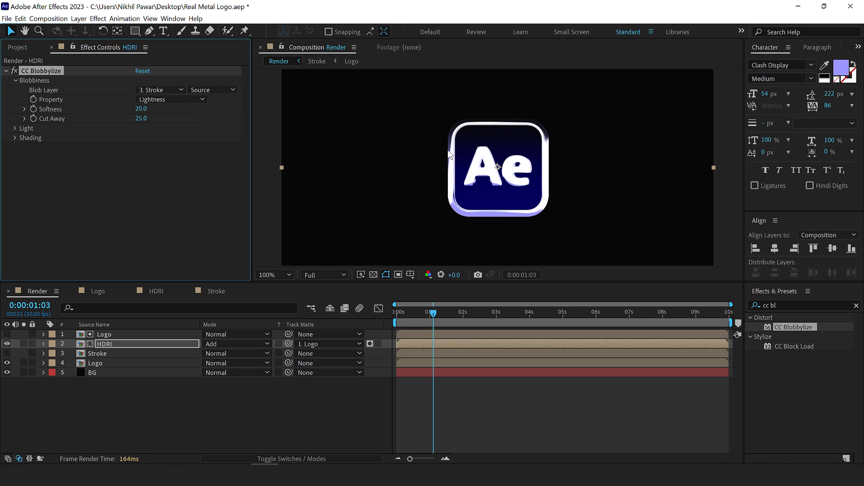
# Set the Blobbylize Cut Away to 0 and Softness to 10.
pyautogui.click(142, 119)
pyautogui.write('0')
pyautogui.press('Return')
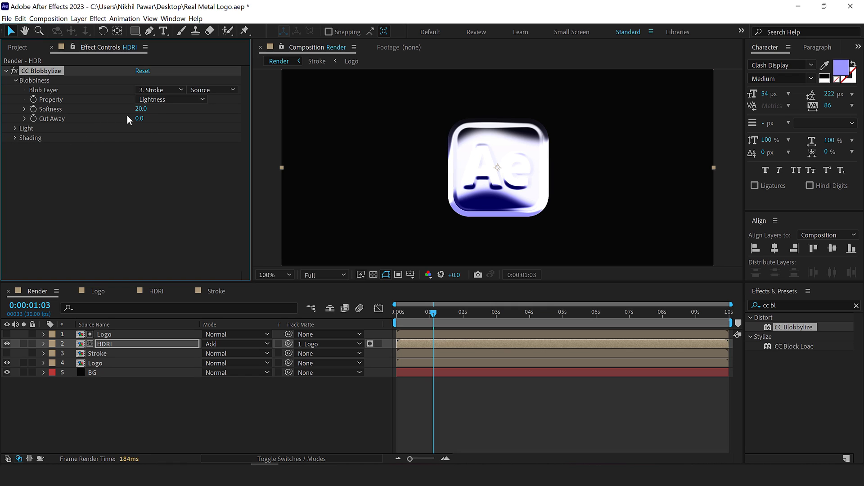
pyautogui.click(141, 110)
pyautogui.write('10')
pyautogui.press('Return')
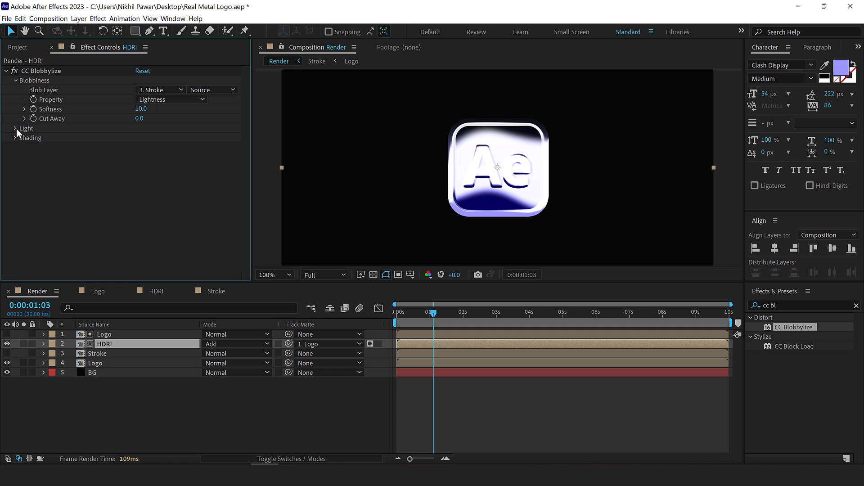
pyautogui.click(17, 128)
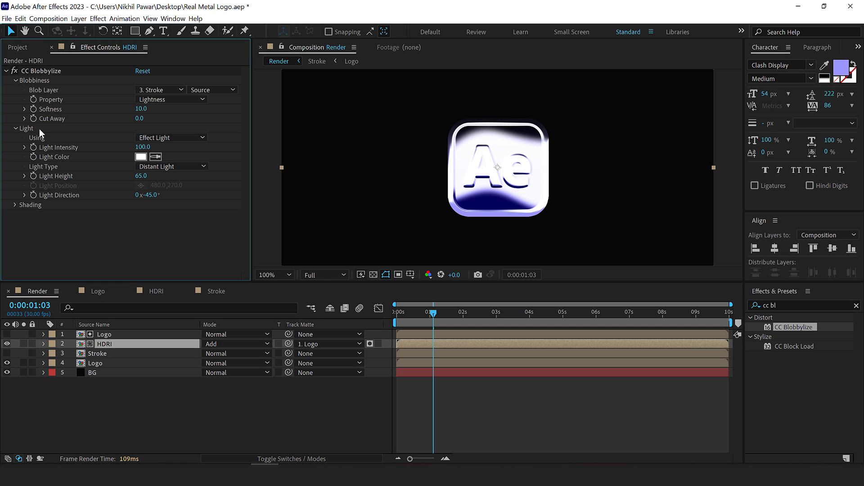
# Search for 'cc gl' and apply CC Glass to the HDRI layer.
pyautogui.click(16, 129)
pyautogui.click(786, 306)
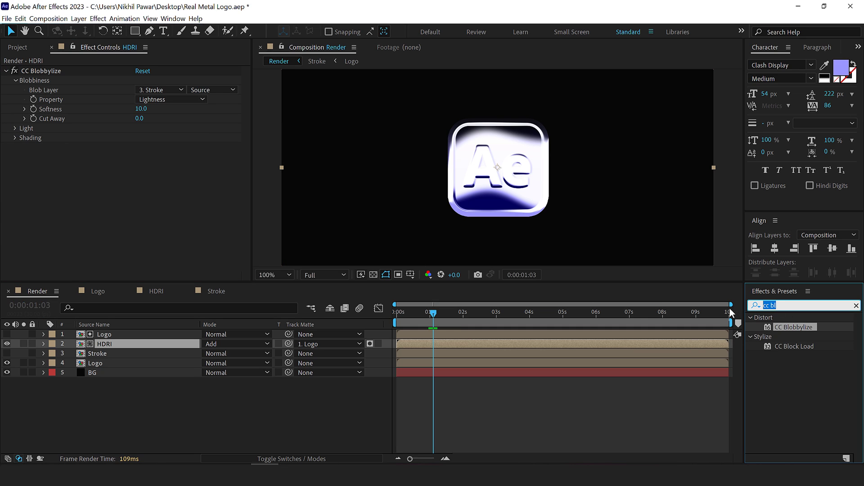
pyautogui.write('cc')
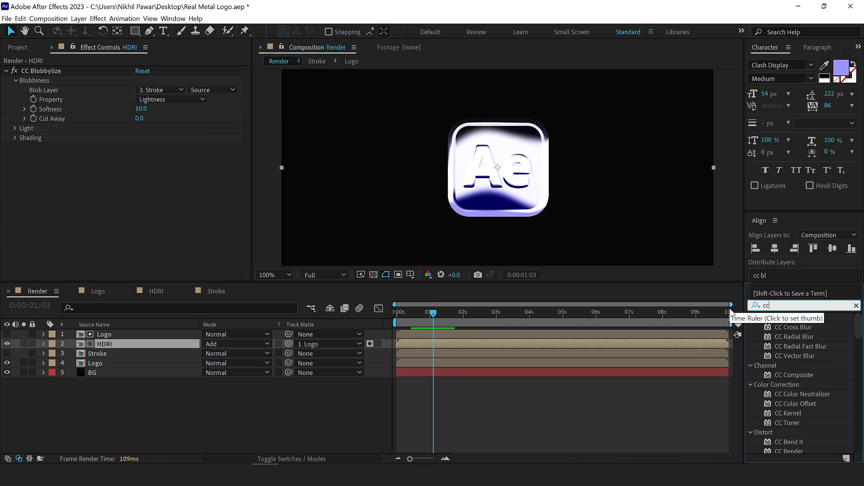
pyautogui.write(' gl')
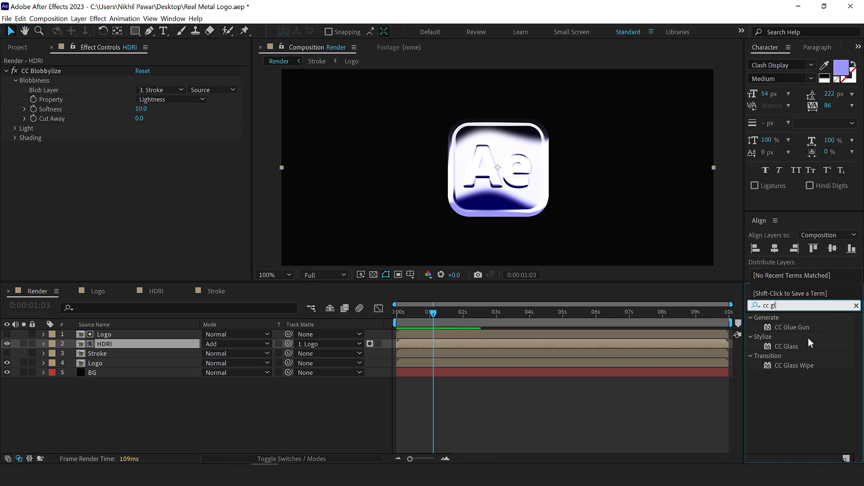
pyautogui.moveTo(796, 350); pyautogui.dragTo(248, 171)
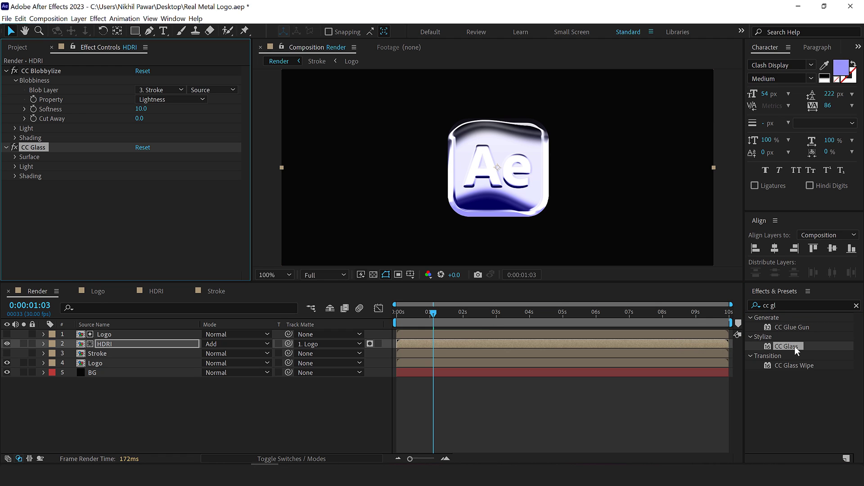
# Set CC Glass Surface to bump map 3. Stroke, softness 7 and displacement -280.
pyautogui.click(16, 156)
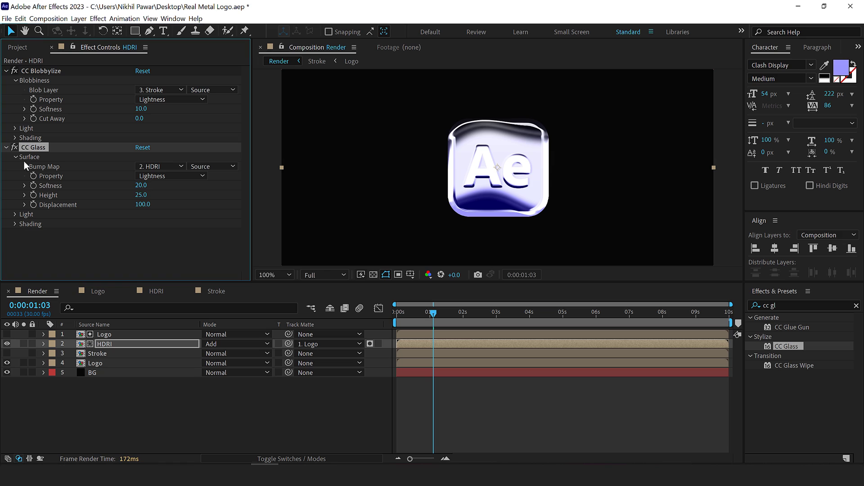
pyautogui.click(159, 167)
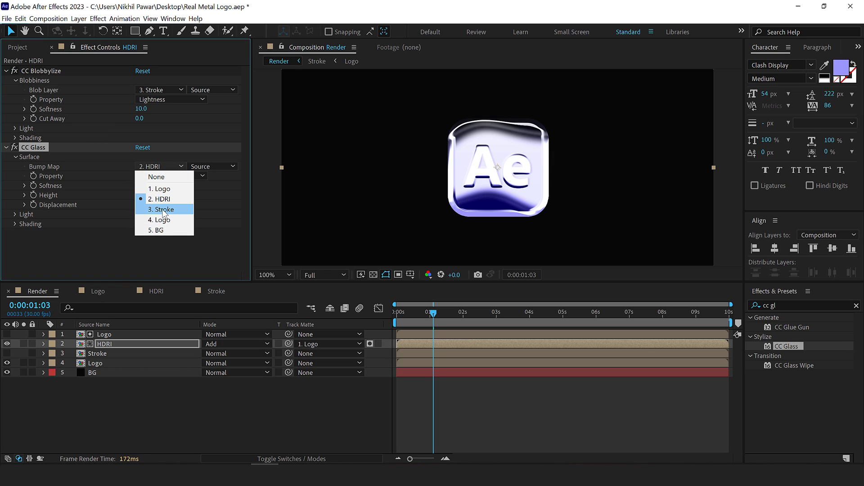
pyautogui.click(162, 209)
pyautogui.click(142, 186)
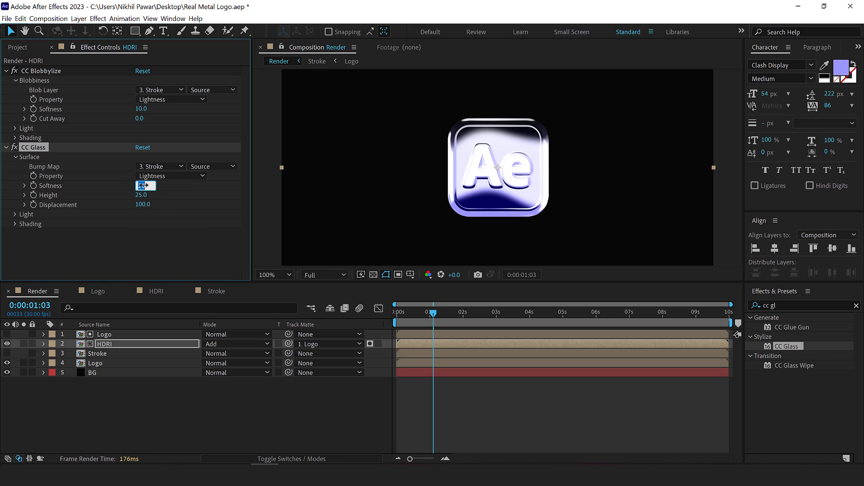
pyautogui.click(166, 219)
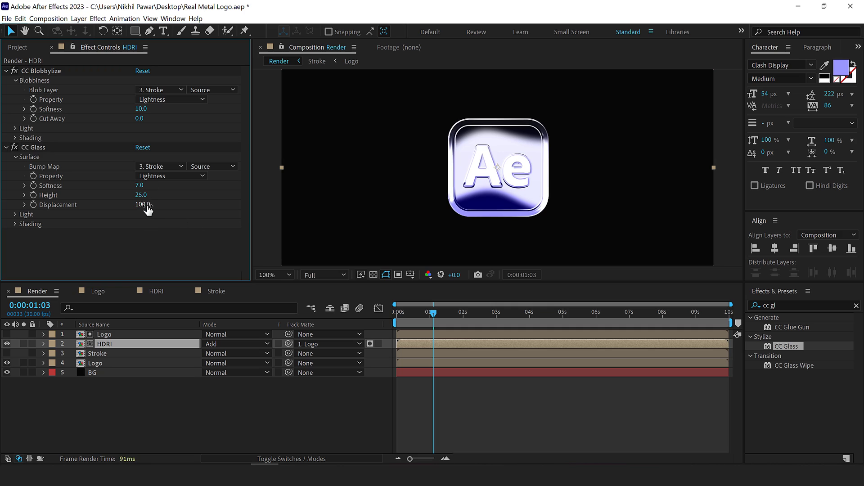
pyautogui.click(147, 207)
pyautogui.write('-280')
pyautogui.press('Return')
# Set the CC Glass Light Height to 45.
pyautogui.moveTo(434, 313)
pyautogui.mouseDown()
pyautogui.moveTo(414, 314)
pyautogui.moveTo(426, 314)
pyautogui.mouseUp()
pyautogui.press('.')
pyautogui.press(',')
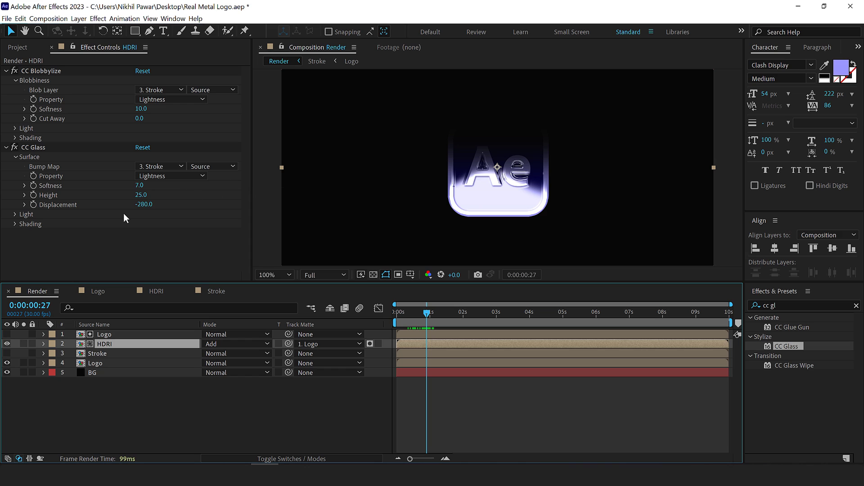
pyautogui.click(14, 214)
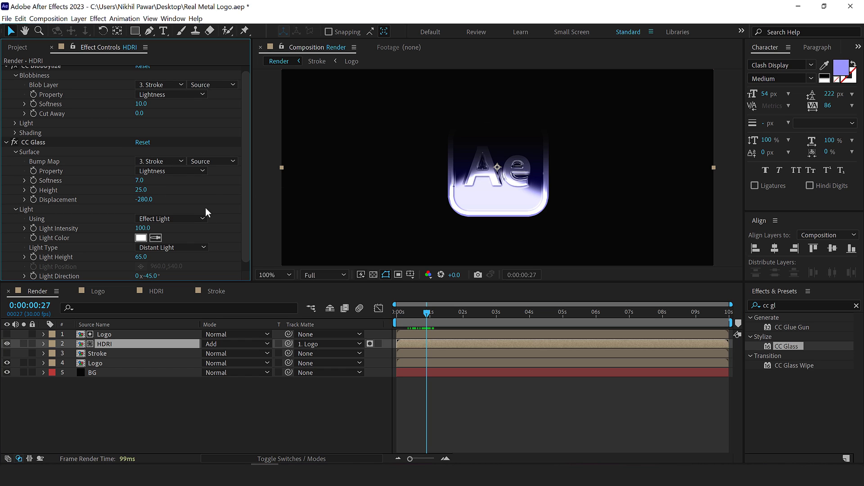
pyautogui.scroll(-1, 220, 206)
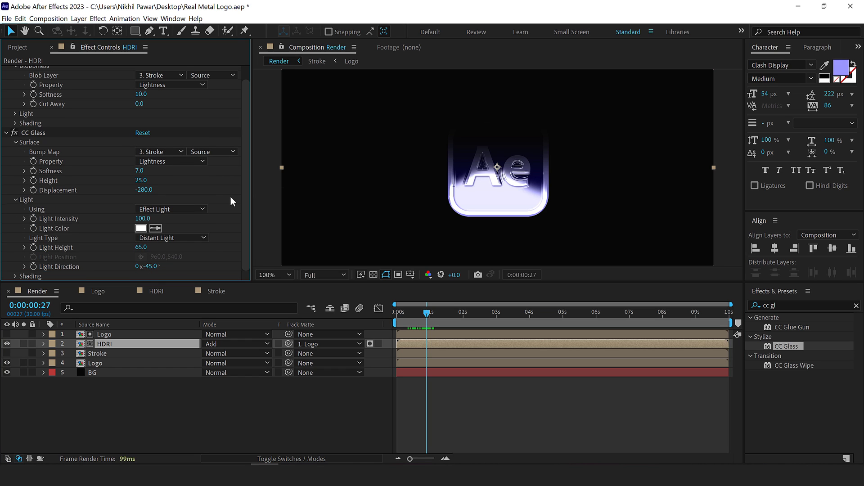
pyautogui.click(140, 247)
pyautogui.write('45')
pyautogui.press('Return')
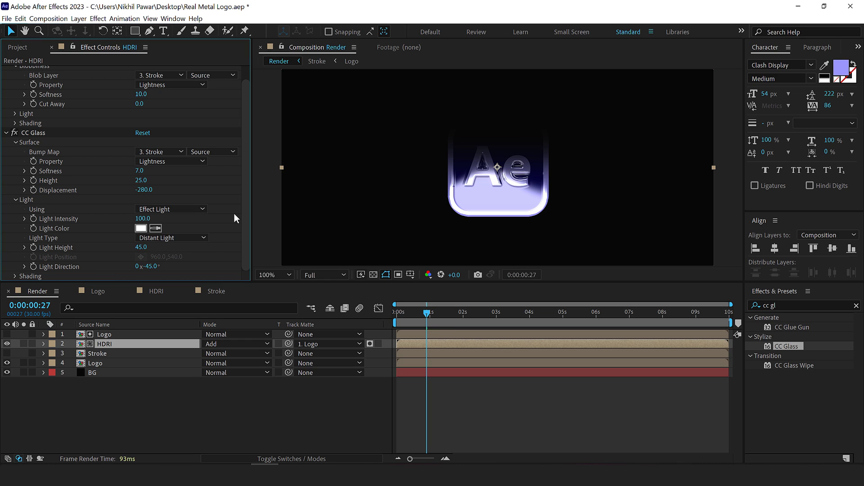
# Search 'fas' and apply Fast Box Blur to the HDRI layer.
pyautogui.click(784, 311)
pyautogui.write('fas')
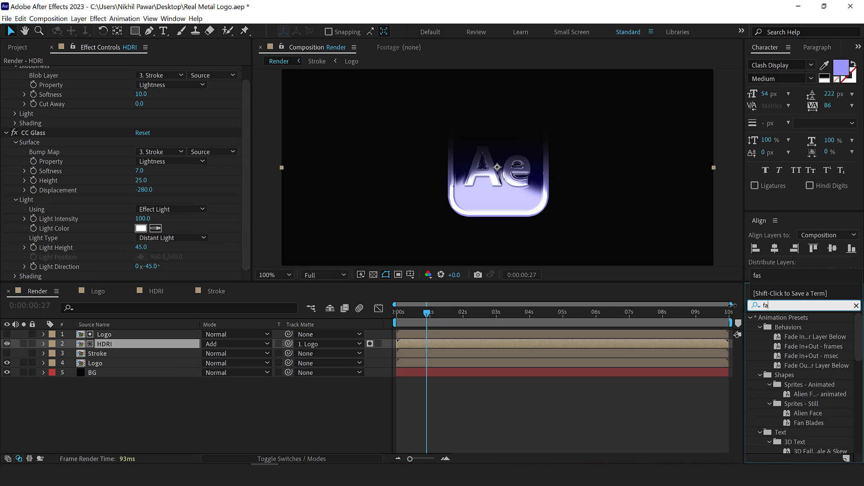
pyautogui.click(793, 376)
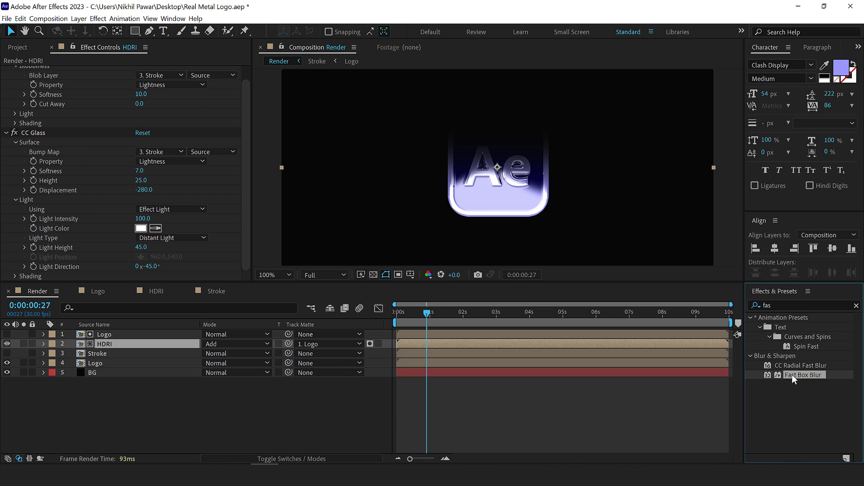
pyautogui.moveTo(793, 376); pyautogui.dragTo(466, 193)
pyautogui.press('.')
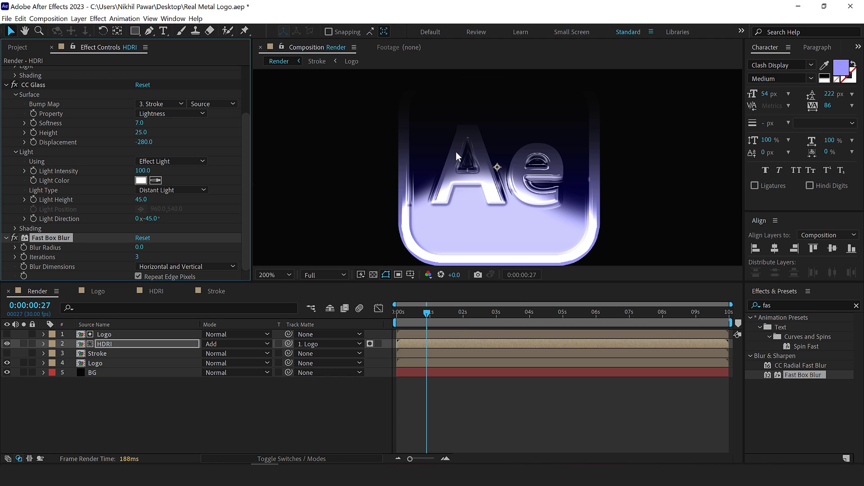
# Set the Fast Box Blur radius to 0.2 with 2 iterations.
pyautogui.click(141, 248)
pyautogui.write('0.2')
pyautogui.press('Return')
pyautogui.click(140, 256)
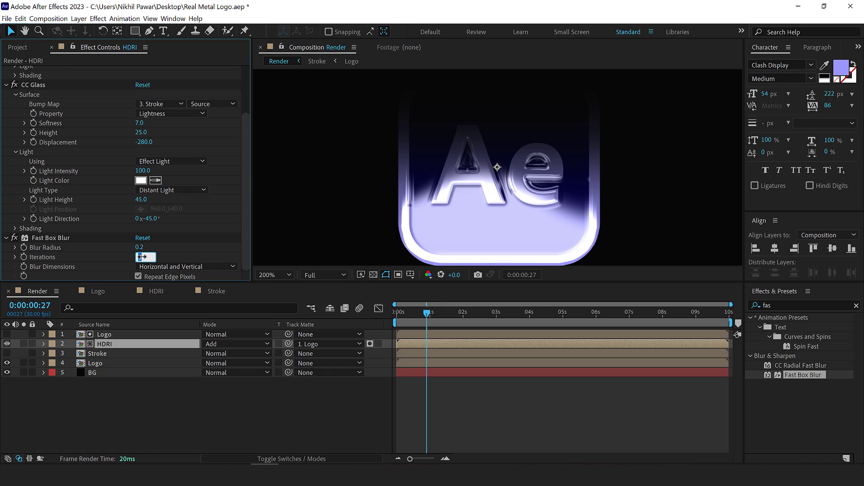
pyautogui.write('2')
pyautogui.press('Return')
pyautogui.press(',')
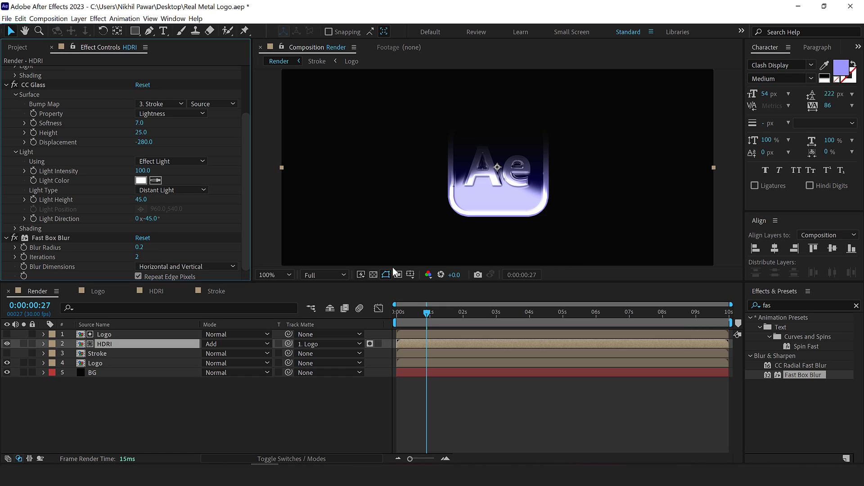
# Scrub through the animation and zoom in to inspect the softened logo reflections.
pyautogui.moveTo(418, 313); pyautogui.dragTo(439, 318)
pyautogui.click(338, 388)
pyautogui.press('.')
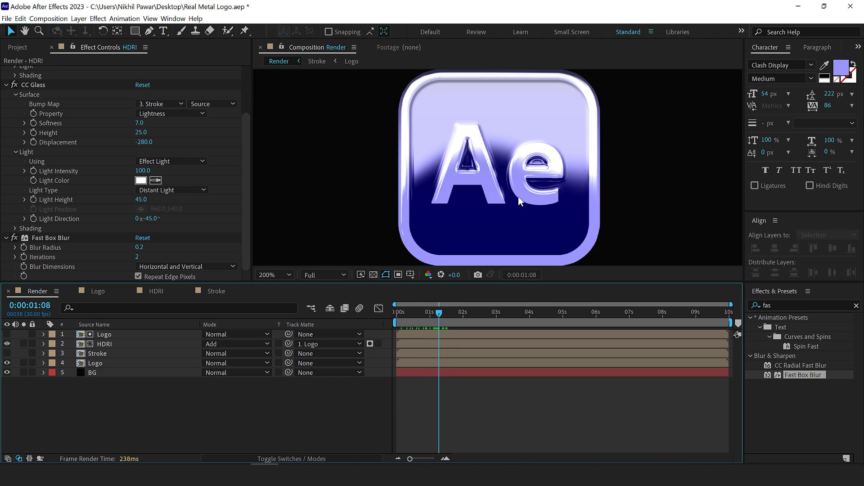
pyautogui.press(',')
# Give the lower Logo layer Scale keyframes: 100% at 2 s, shrinking to 79% at 3 s.
pyautogui.moveTo(440, 311); pyautogui.dragTo(464, 317)
pyautogui.click(102, 366)
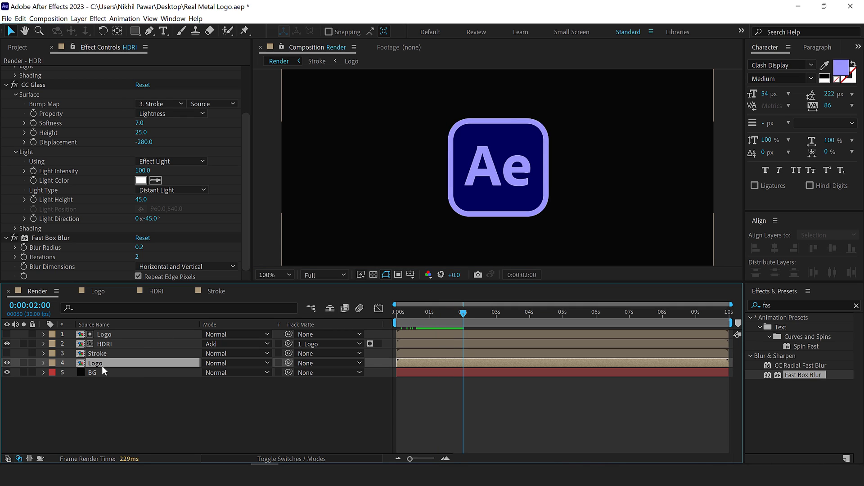
pyautogui.press('s')
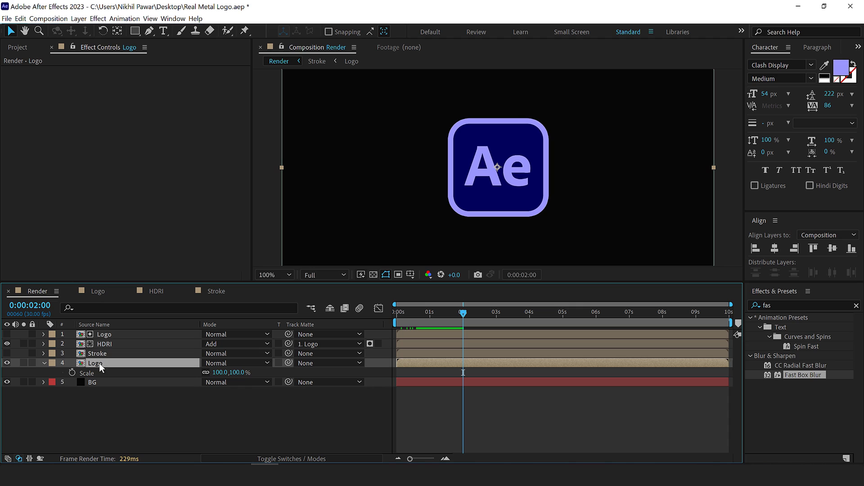
pyautogui.click(73, 373)
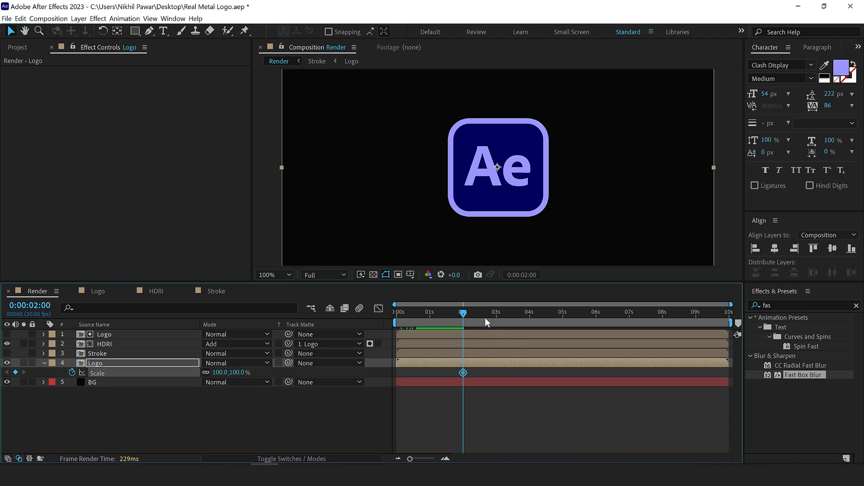
pyautogui.moveTo(484, 318); pyautogui.dragTo(496, 320)
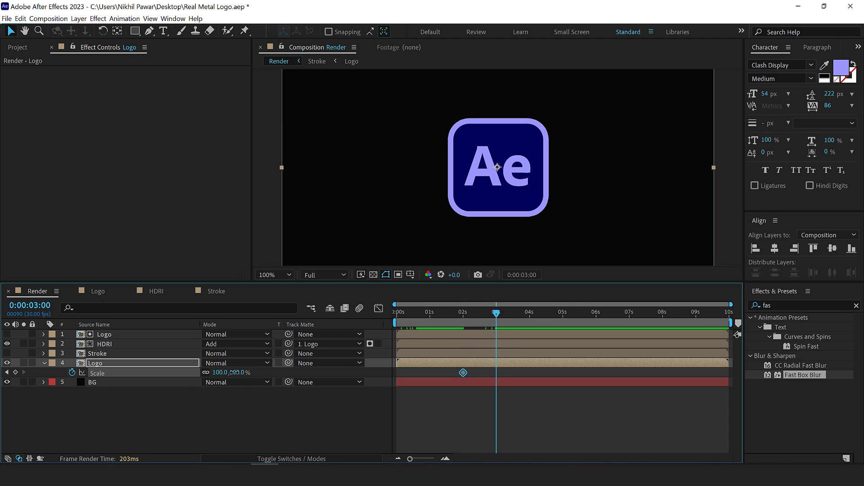
pyautogui.moveTo(232, 372); pyautogui.dragTo(225, 373)
pyautogui.click(324, 391)
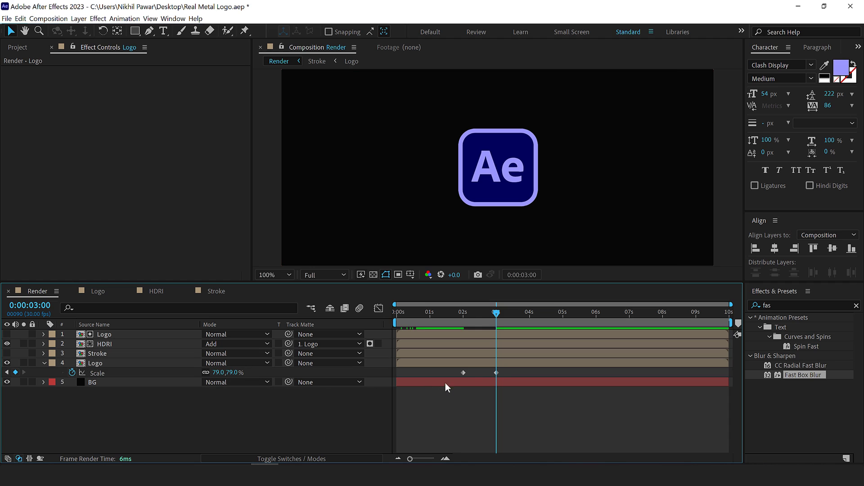
pyautogui.click(464, 316)
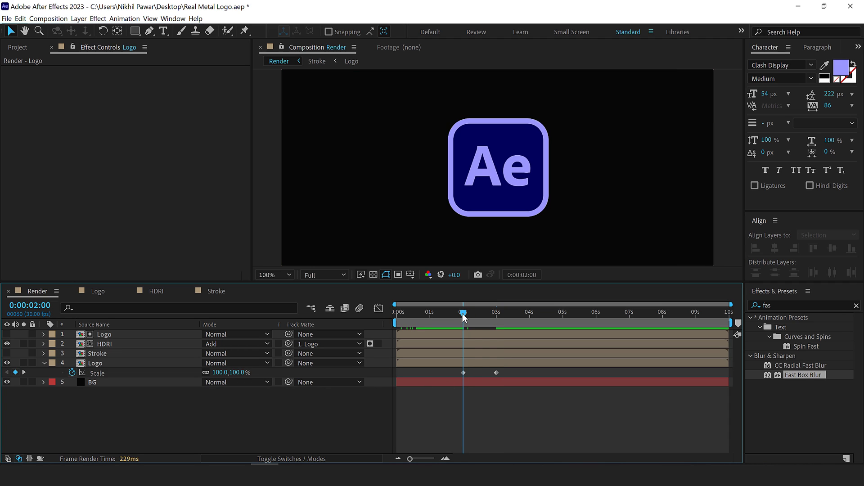
# Type the title 'After Effects', centre it horizontally and drag it below the logo.
pyautogui.click(164, 32)
pyautogui.click(385, 180)
pyautogui.write('After Effects')
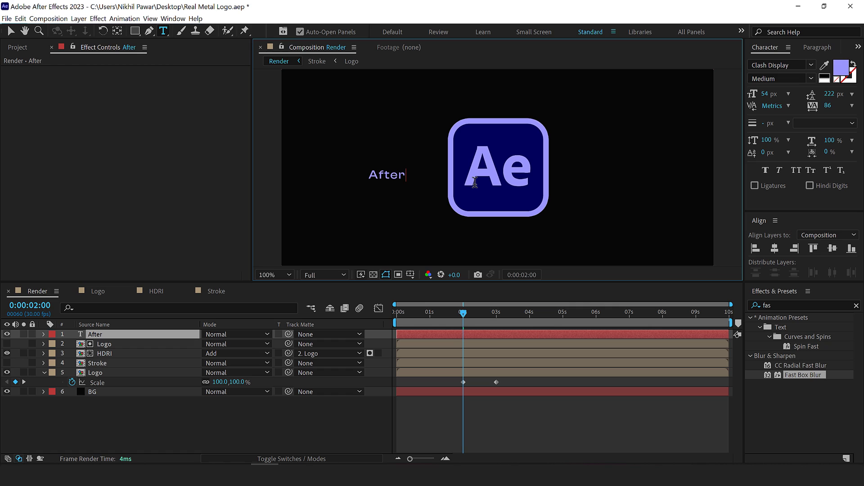
pyautogui.press('Escape')
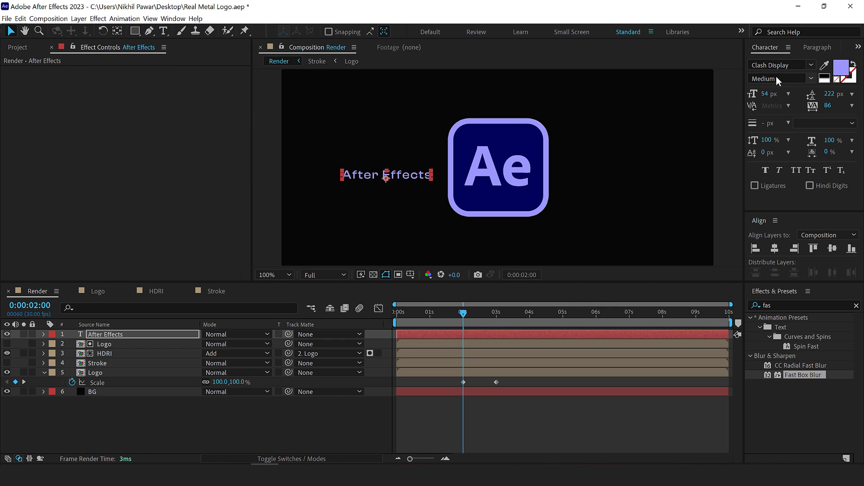
pyautogui.click(773, 246)
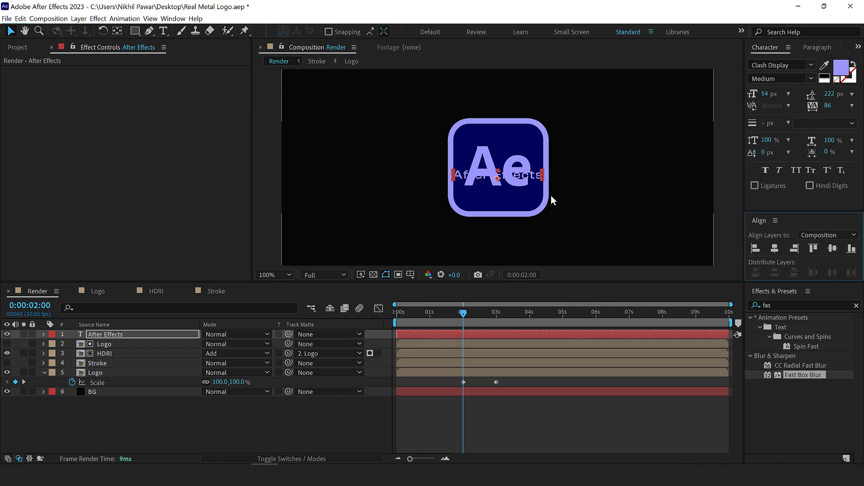
pyautogui.moveTo(528, 176); pyautogui.dragTo(515, 232)
pyautogui.click(496, 313)
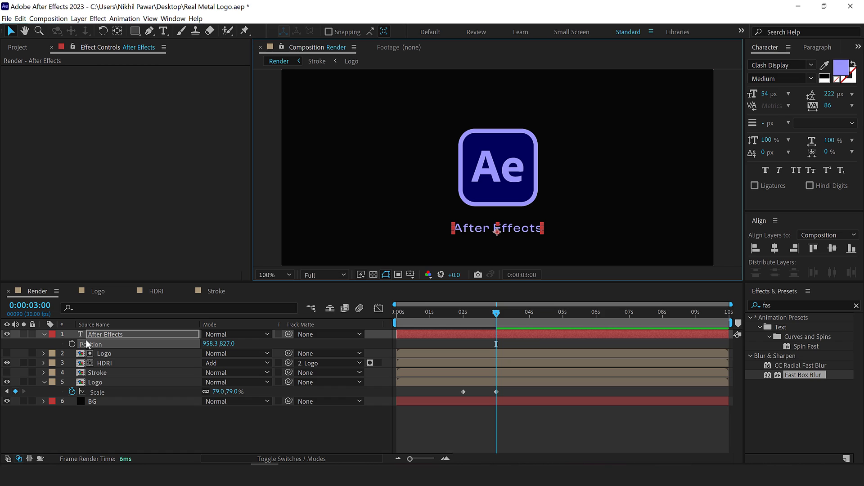
# Set Position and Opacity keyframes on the title at 3 seconds.
pyautogui.click(72, 344)
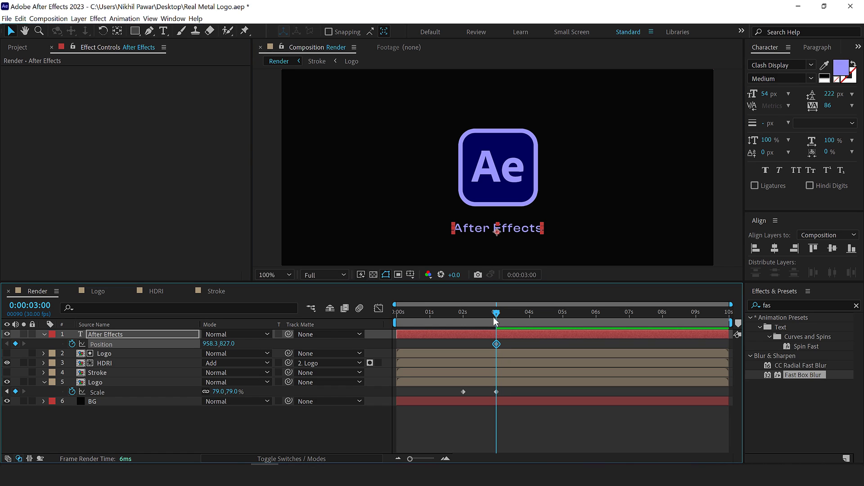
pyautogui.moveTo(495, 321)
pyautogui.mouseDown()
pyautogui.moveTo(463, 318)
pyautogui.moveTo(497, 318)
pyautogui.mouseUp()
pyautogui.click(111, 333)
pyautogui.press('t')
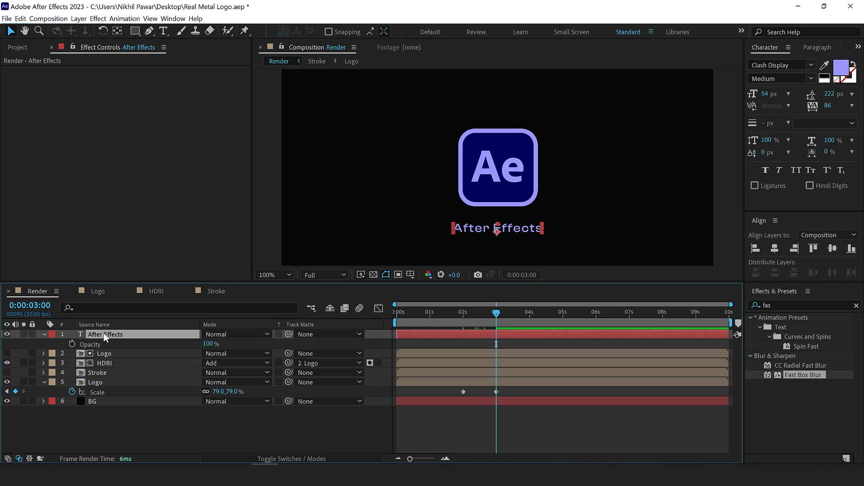
pyautogui.click(72, 345)
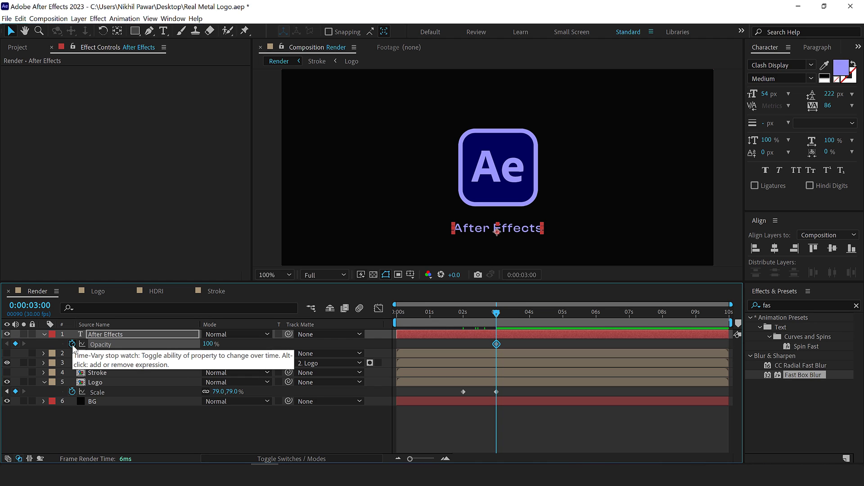
# At 2 seconds, drop the title's Position Y to 900 and Opacity to 0%.
pyautogui.hotkey('alt', 'shift', 'p')
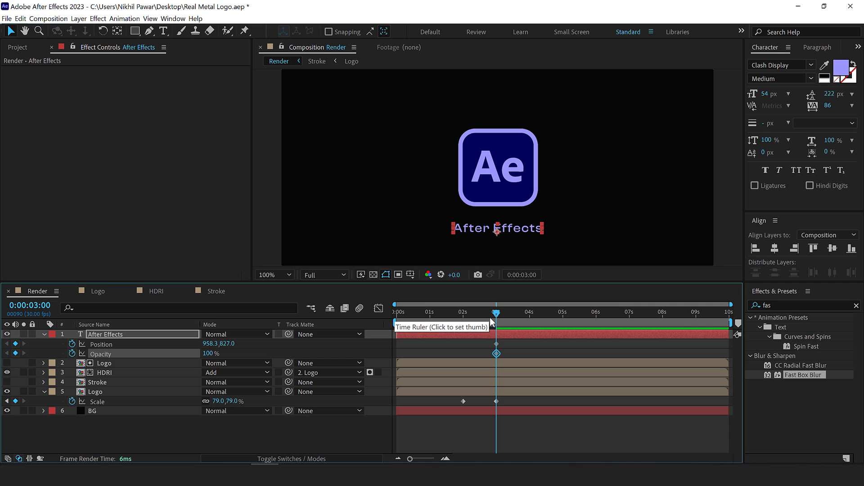
pyautogui.moveTo(483, 317); pyautogui.dragTo(467, 318)
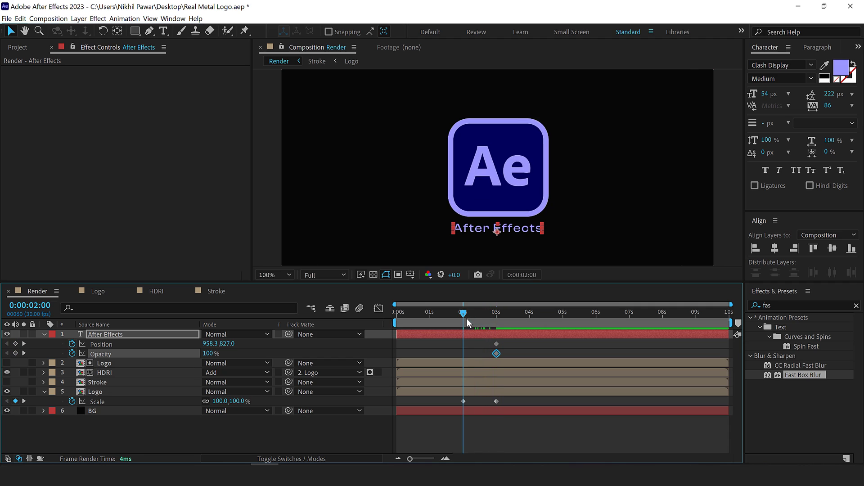
pyautogui.click(208, 432)
pyautogui.moveTo(227, 343); pyautogui.dragTo(269, 344)
pyautogui.moveTo(209, 354); pyautogui.dragTo(121, 356)
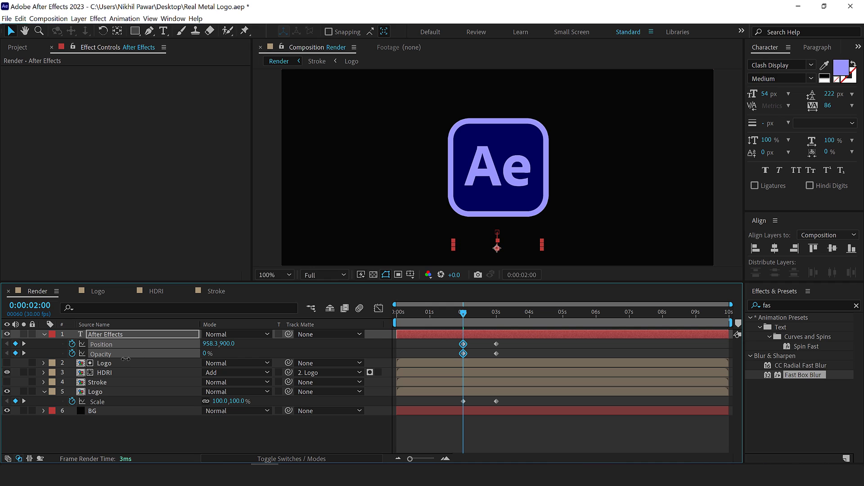
pyautogui.moveTo(453, 340); pyautogui.dragTo(514, 418)
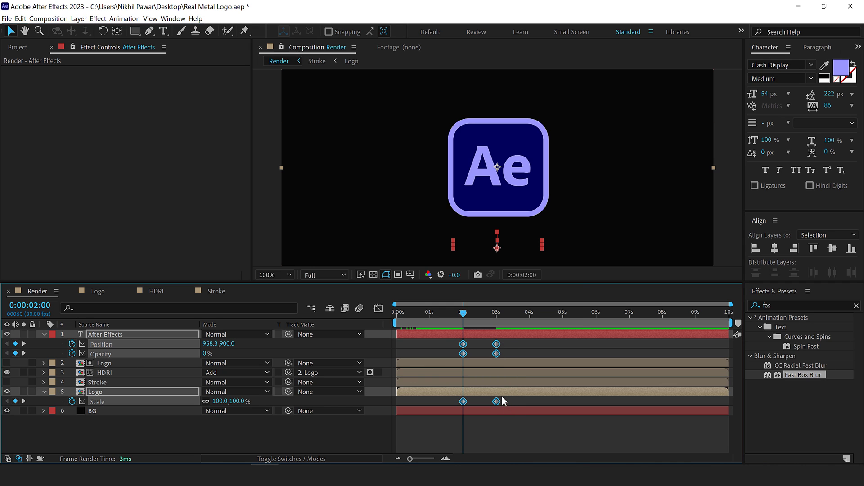
# Apply Easy Ease to the selected keyframes and view them in the Graph Editor's speed graph.
pyautogui.rightClick(464, 343)
pyautogui.moveTo(540, 336)
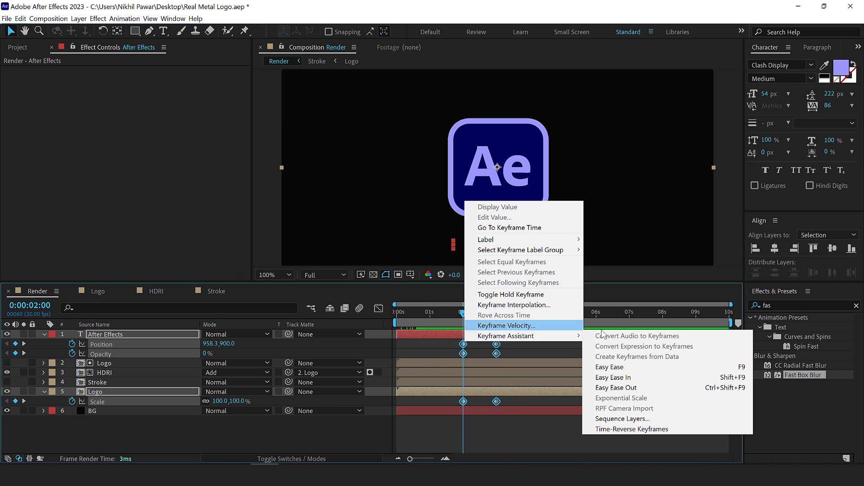
pyautogui.click(630, 368)
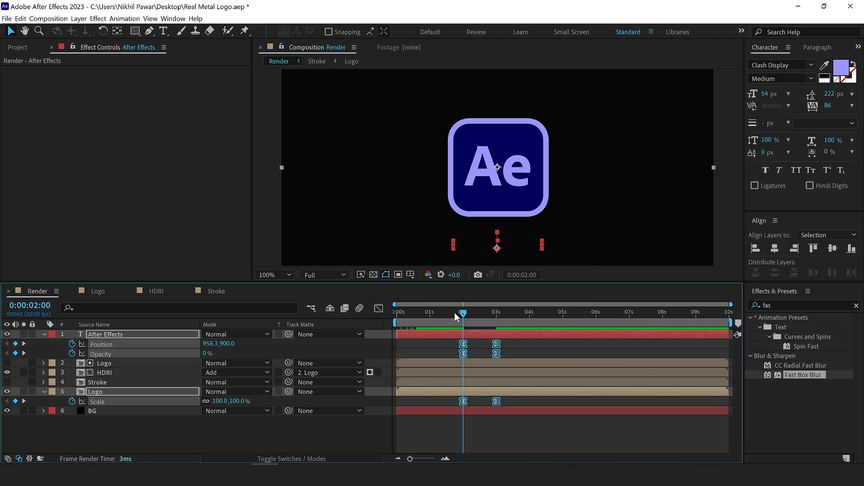
pyautogui.click(383, 309)
pyautogui.rightClick(492, 377)
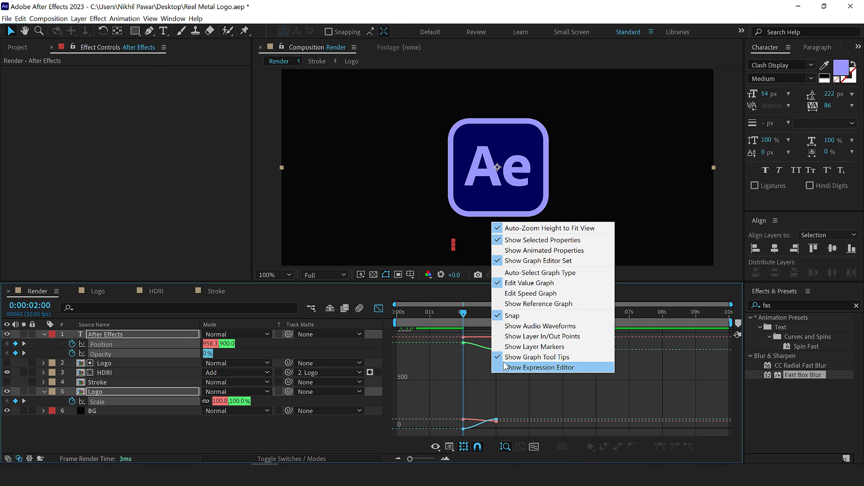
pyautogui.click(531, 293)
# Drag the influence handles outward to about 85% for a sharp central speed spike, then preview.
pyautogui.scroll(5, 455, 383)
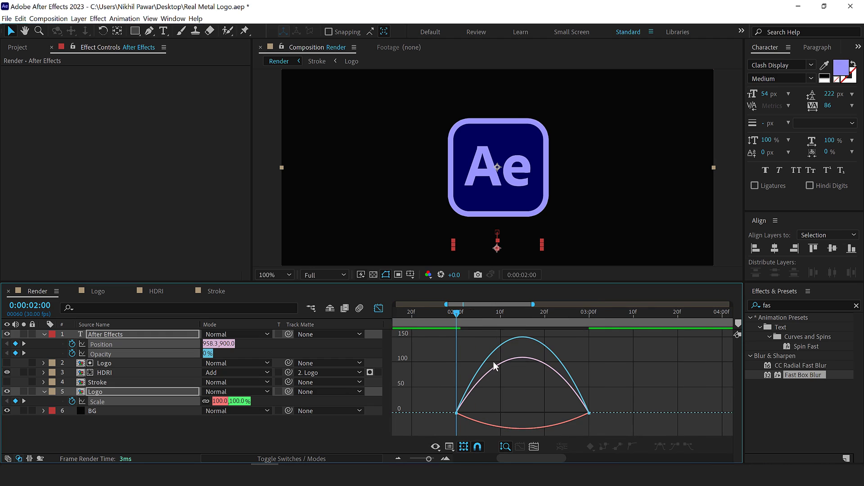
pyautogui.click(518, 311)
pyautogui.moveTo(519, 314); pyautogui.dragTo(521, 314)
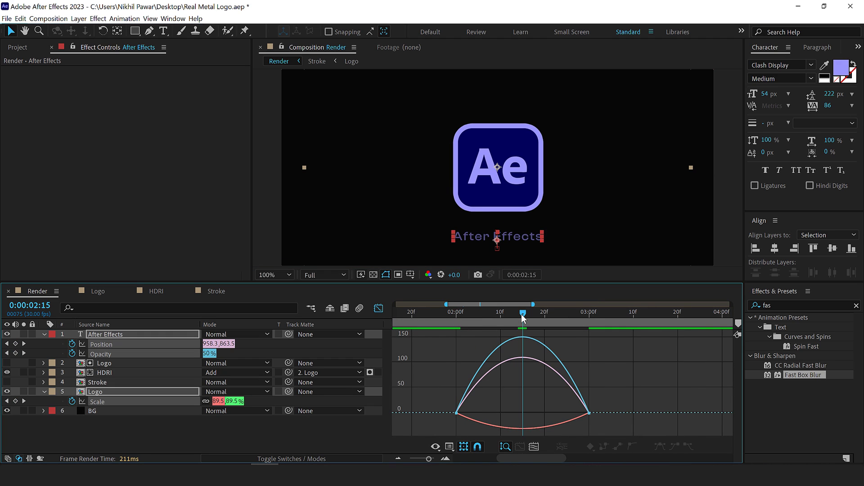
pyautogui.moveTo(505, 398)
pyautogui.mouseDown()
pyautogui.moveTo(440, 428)
pyautogui.moveTo(509, 412)
pyautogui.mouseUp()
pyautogui.moveTo(567, 413); pyautogui.dragTo(532, 412)
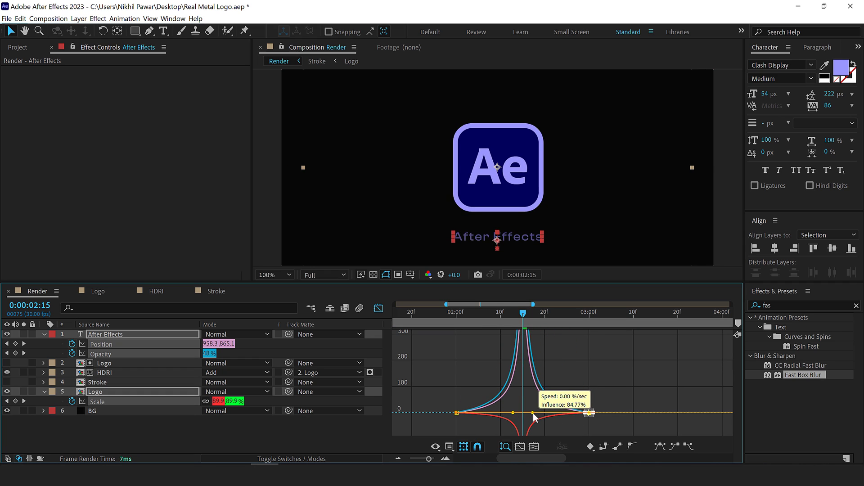
pyautogui.click(470, 314)
pyautogui.moveTo(471, 317); pyautogui.dragTo(454, 320)
pyautogui.press('space')
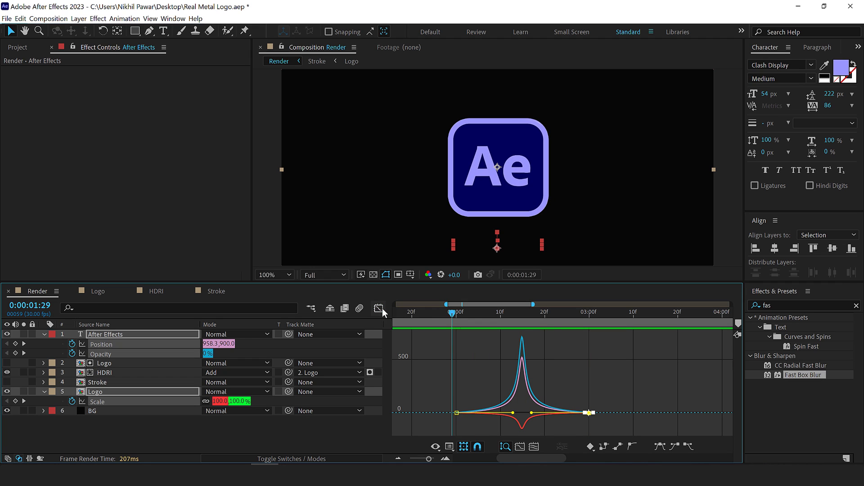
# Play the Render comp from the start over the full timeline, then open the HDRI composition.
pyautogui.click(378, 309)
pyautogui.click(478, 435)
pyautogui.press(';')
pyautogui.press('Home')
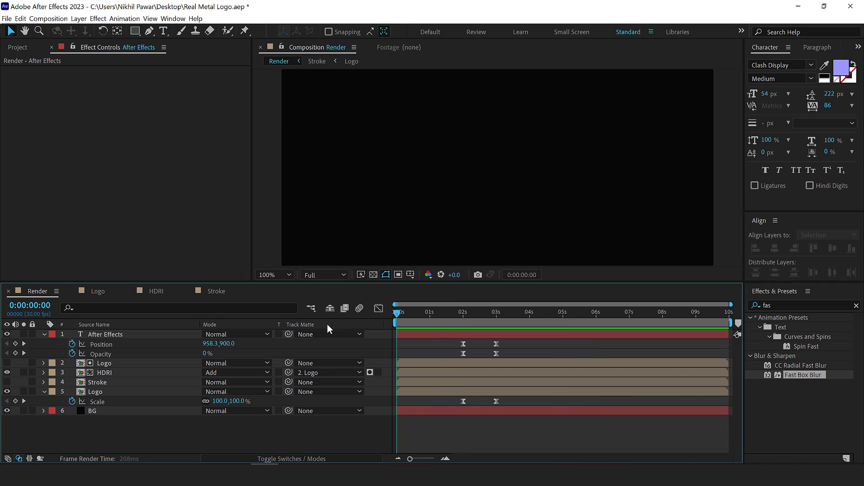
pyautogui.press('space')
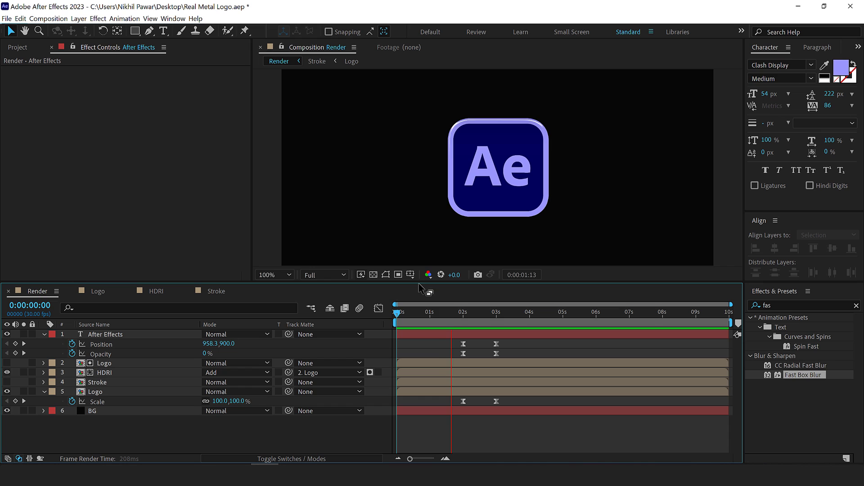
pyautogui.moveTo(431, 308)
pyautogui.mouseDown()
pyautogui.moveTo(412, 317)
pyautogui.moveTo(430, 317)
pyautogui.mouseUp()
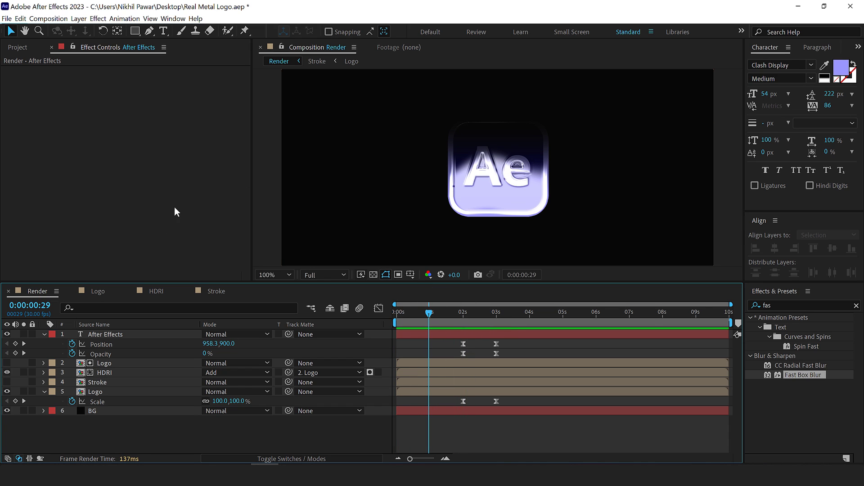
pyautogui.click(156, 291)
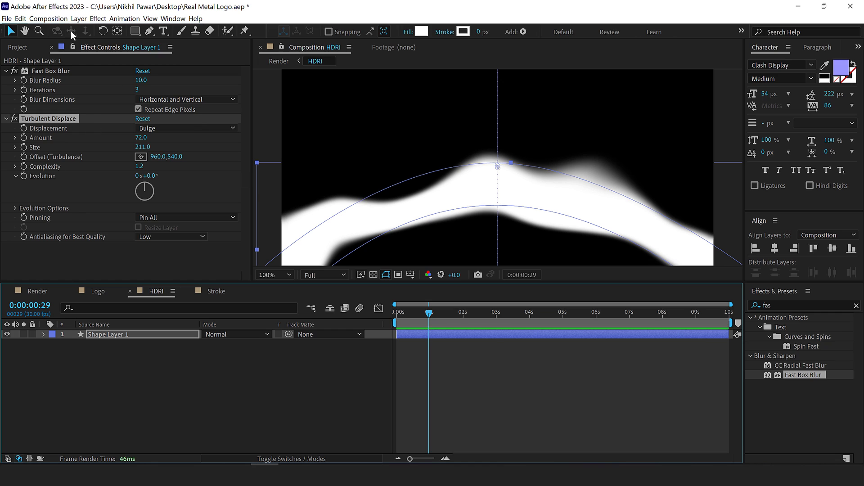
# Drag the HDRI footage from Assets into the HDRI comp and scale it to 123%.
pyautogui.click(28, 47)
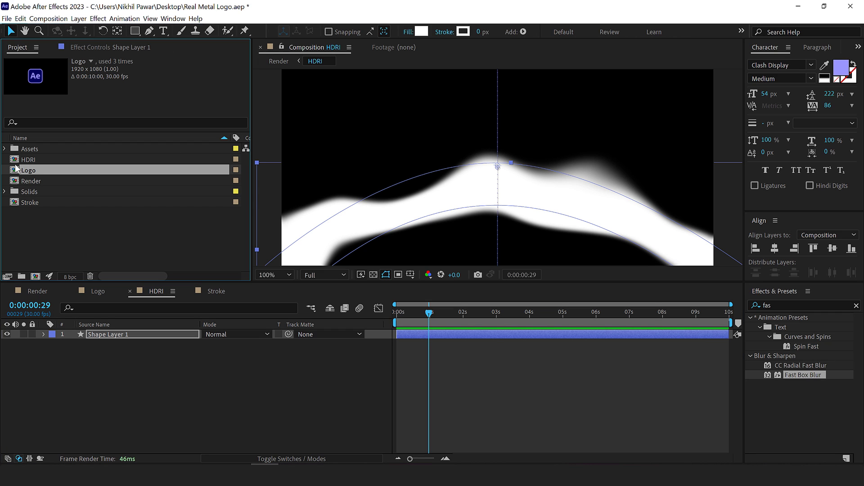
pyautogui.click(4, 148)
pyautogui.moveTo(39, 170); pyautogui.dragTo(126, 335)
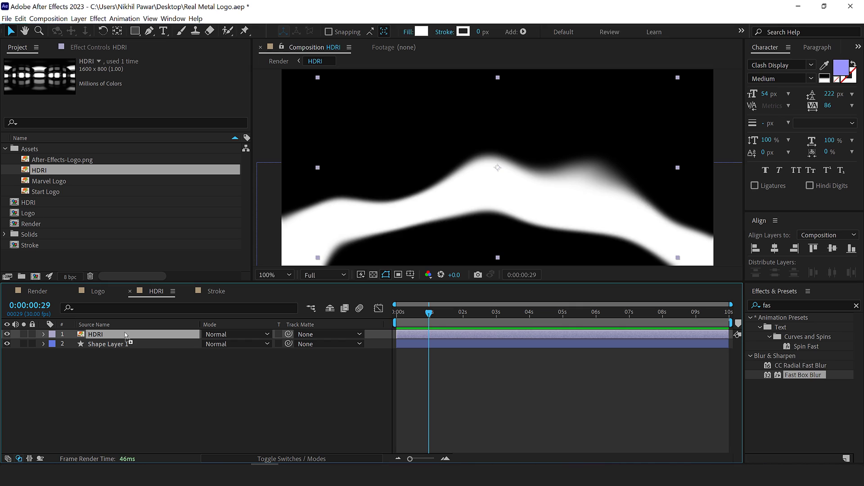
pyautogui.press(',')
pyautogui.press('s')
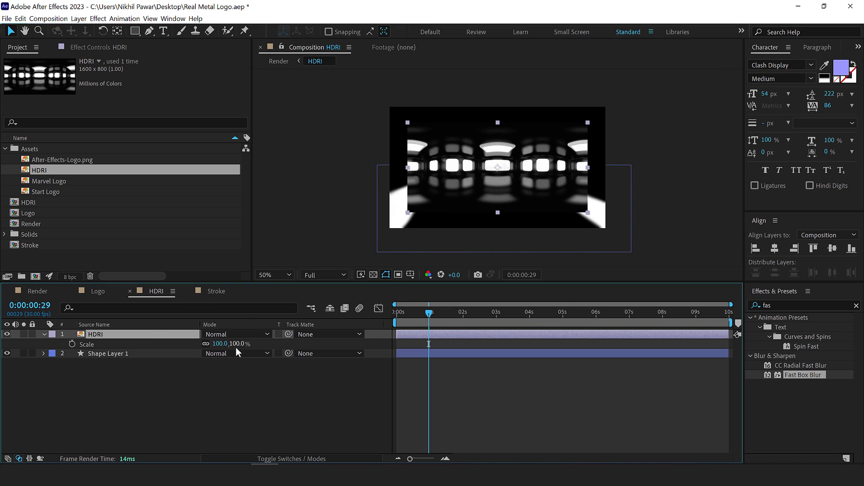
pyautogui.moveTo(237, 343); pyautogui.dragTo(249, 343)
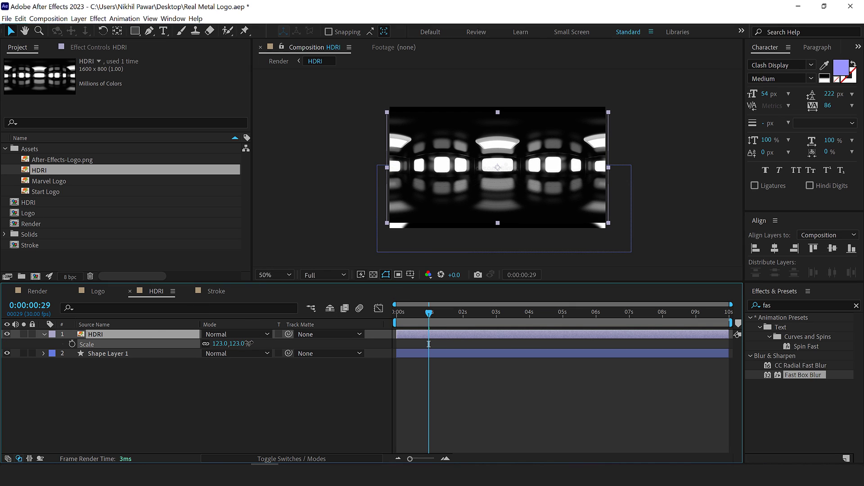
# Draw a rectangle mask limiting the HDRI image to a horizontal band.
pyautogui.click(135, 31)
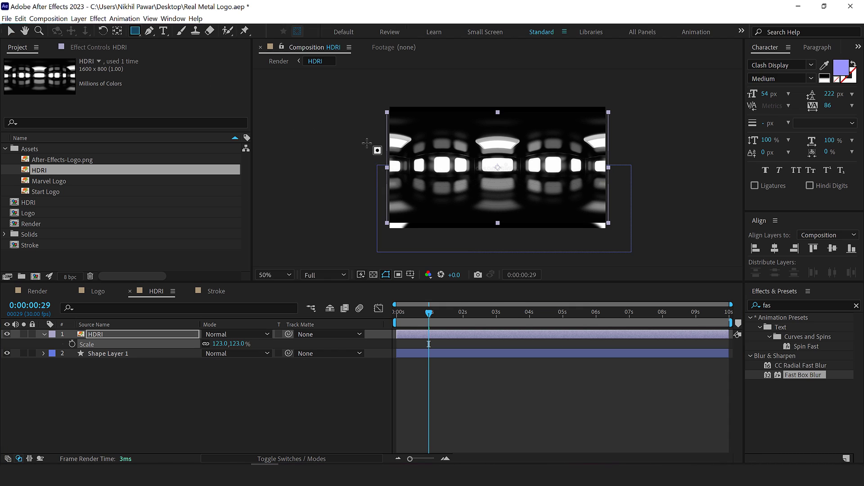
pyautogui.moveTo(367, 144); pyautogui.dragTo(636, 190)
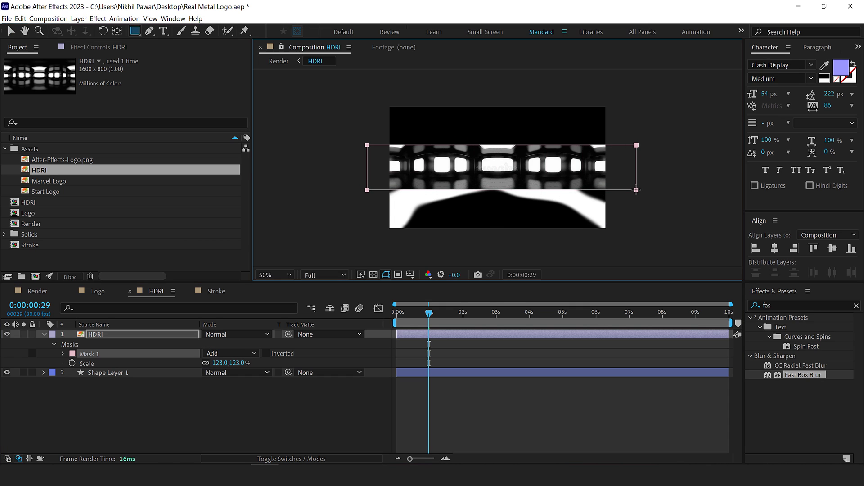
pyautogui.click(111, 372)
# Copy Shape Layer 1's Fast Box Blur and Turbulent Displace effects onto the HDRI layer.
pyautogui.click(109, 46)
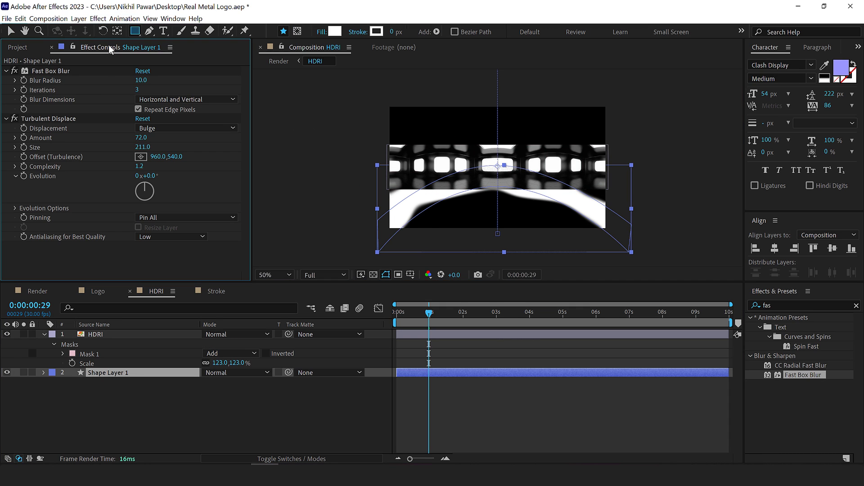
pyautogui.click(41, 72)
pyautogui.keyDown('ctrl'); pyautogui.click(56, 118); pyautogui.keyUp('ctrl')
pyautogui.hotkey('ctrl', 'c')
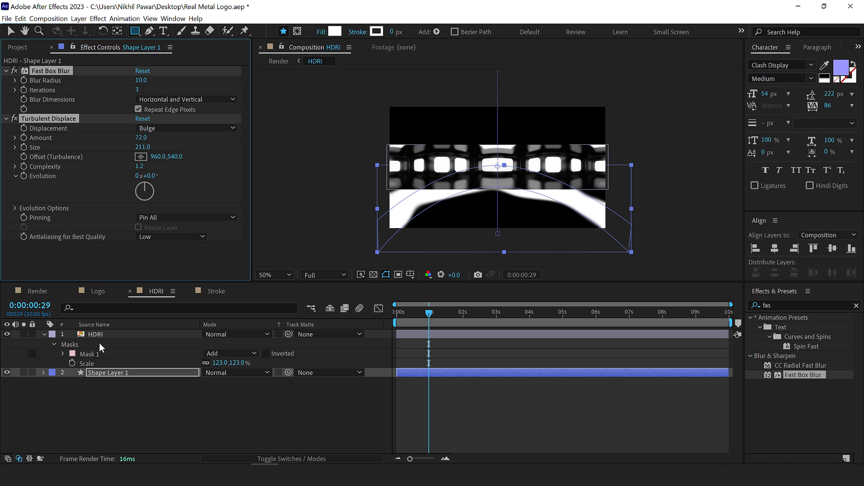
pyautogui.click(107, 334)
pyautogui.hotkey('ctrl', 'v')
pyautogui.press('space')
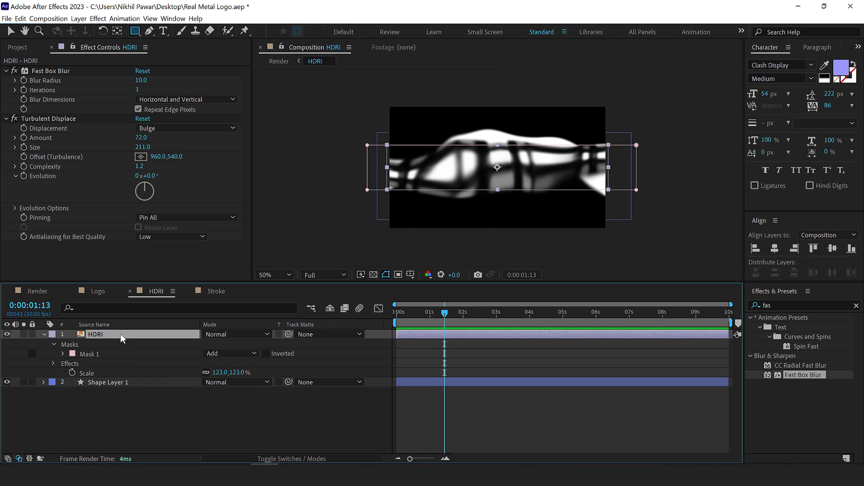
# Show the Parent & Link column and parent the HDRI layer to Shape Layer 1.
pyautogui.rightClick(389, 323)
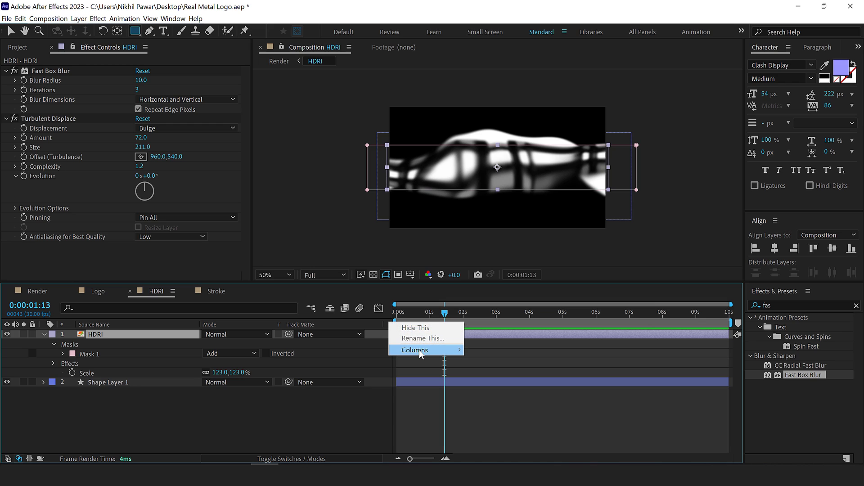
pyautogui.moveTo(419, 350)
pyautogui.click(496, 289)
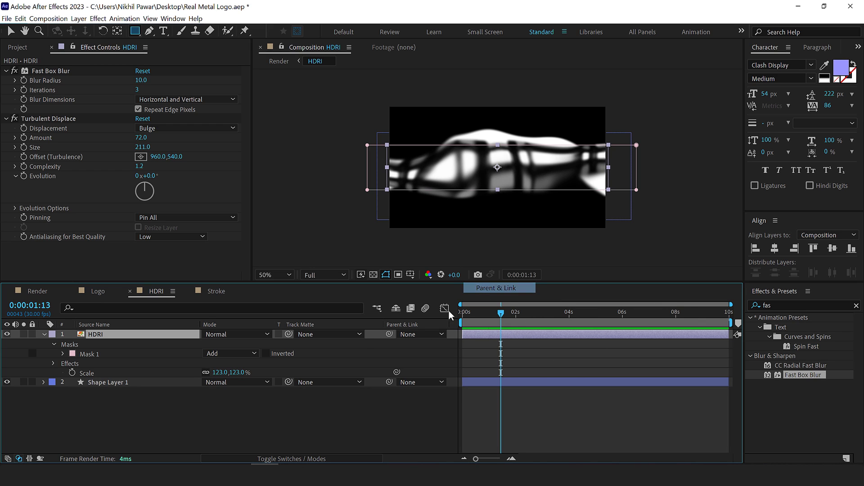
pyautogui.moveTo(389, 334); pyautogui.dragTo(116, 384)
pyautogui.click(90, 383)
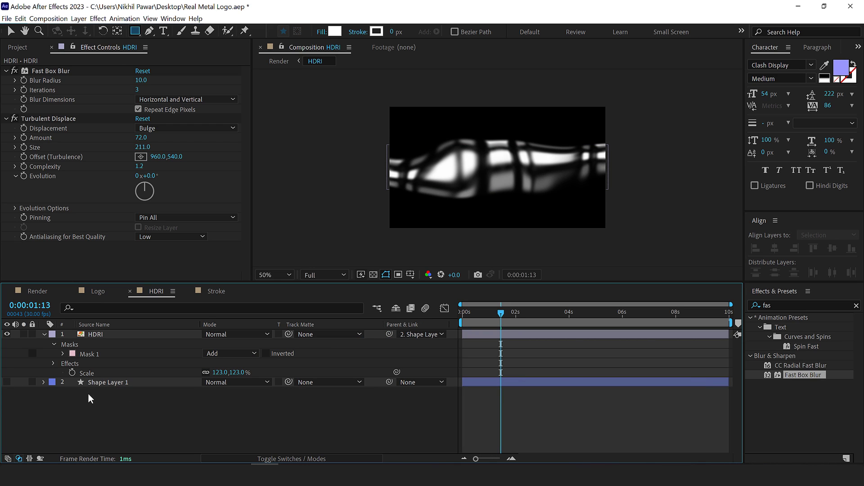
pyautogui.click(44, 334)
# Keyframe Turbulent Displace Evolution from 0 s to 156° at about 3:16, then return to Render.
pyautogui.moveTo(477, 318); pyautogui.dragTo(460, 323)
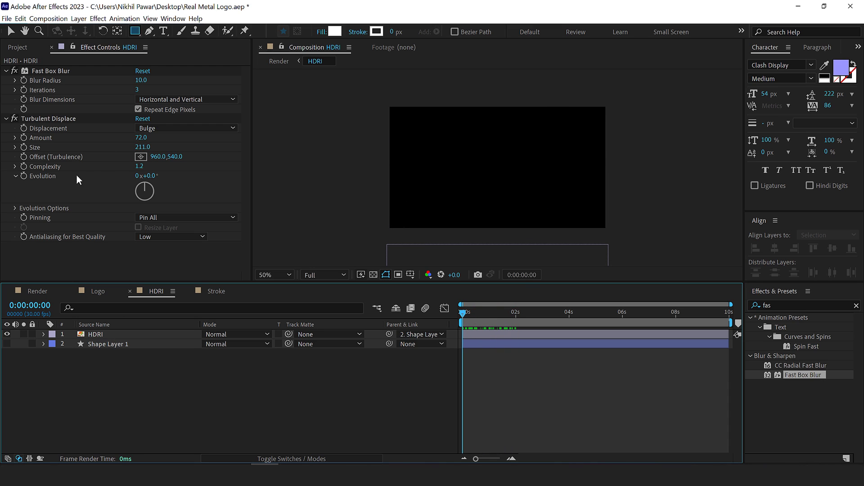
pyautogui.click(24, 176)
pyautogui.moveTo(485, 314); pyautogui.dragTo(559, 313)
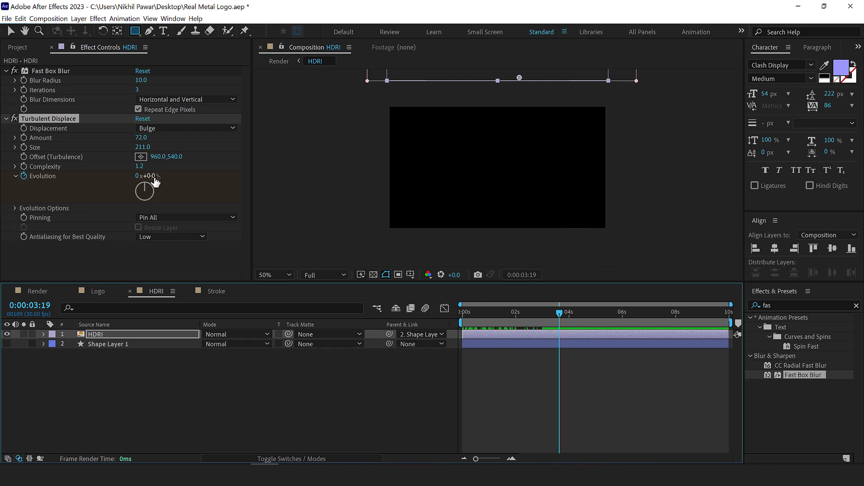
pyautogui.moveTo(152, 176); pyautogui.dragTo(245, 181)
pyautogui.moveTo(472, 315)
pyautogui.mouseDown()
pyautogui.moveTo(503, 317)
pyautogui.moveTo(486, 320)
pyautogui.mouseUp()
pyautogui.press('space')
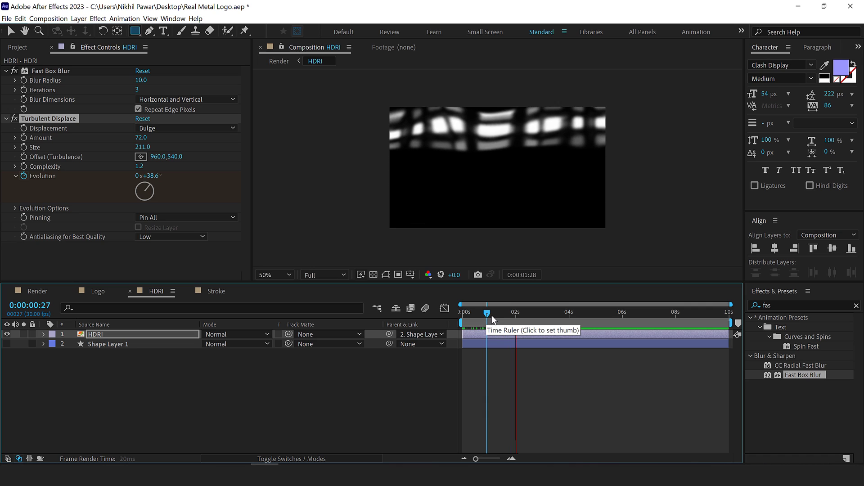
pyautogui.click(457, 318)
pyautogui.click(36, 291)
pyautogui.moveTo(420, 312)
pyautogui.mouseDown()
pyautogui.moveTo(470, 310)
pyautogui.moveTo(428, 320)
pyautogui.mouseUp()
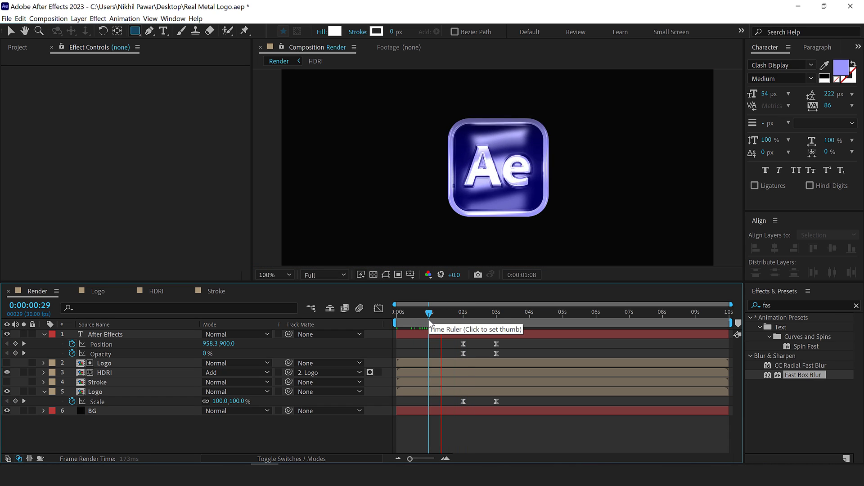
pyautogui.click(515, 315)
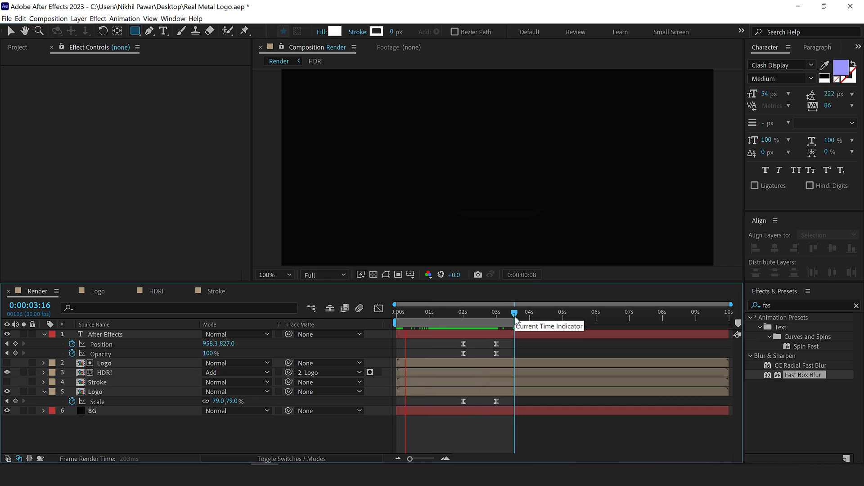